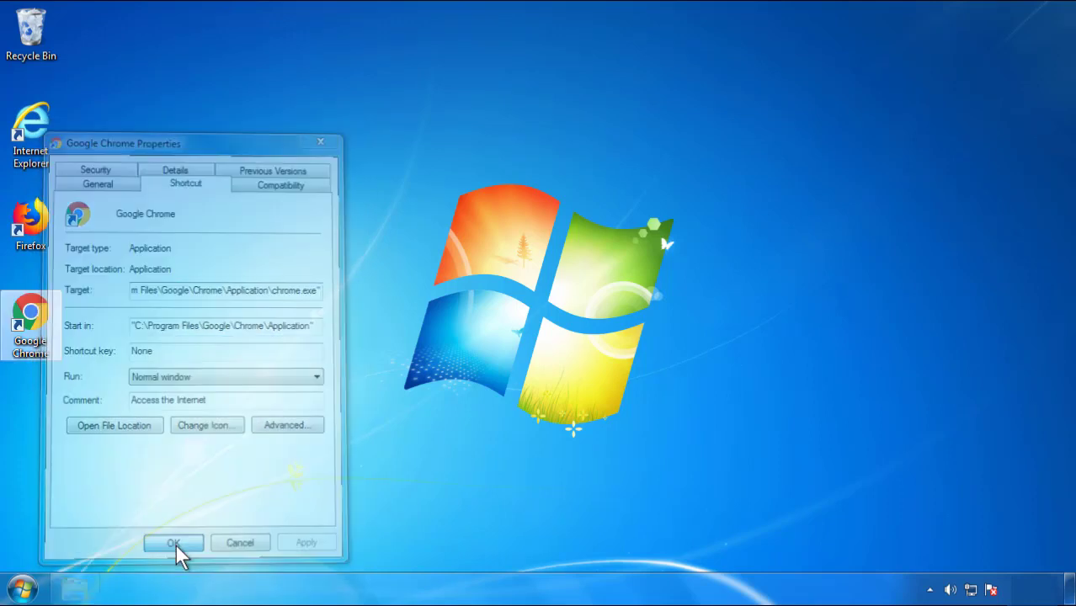
Close the Google Chrome shortcut's Properties dialog with OK
left_click(23, 589)
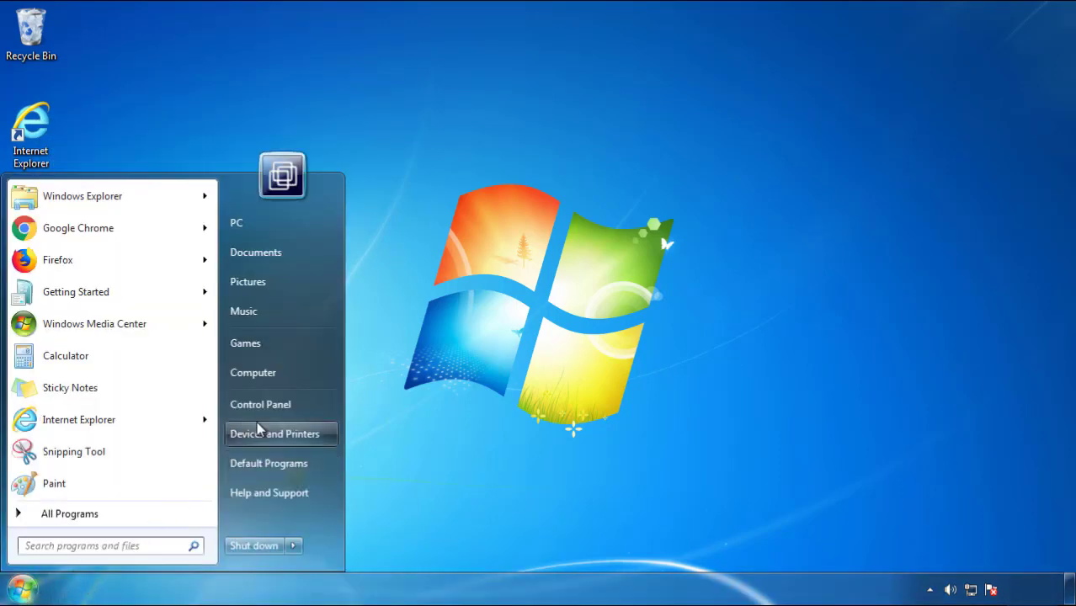
Sort Programs and Features by newest install date, then uninstall SearchMine 2.00
left_click(269, 402)
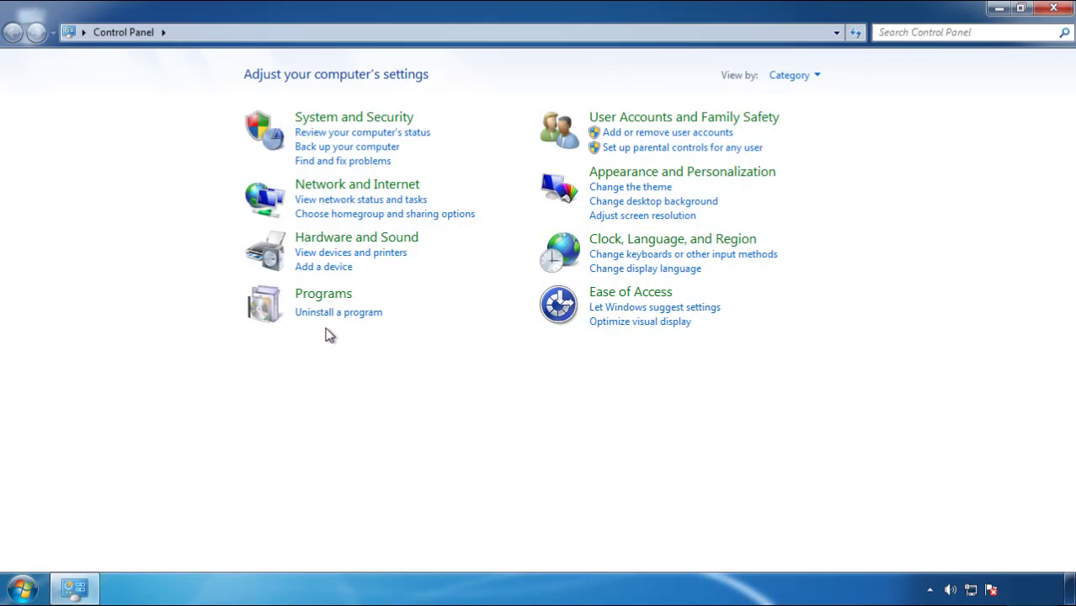
left_click(337, 314)
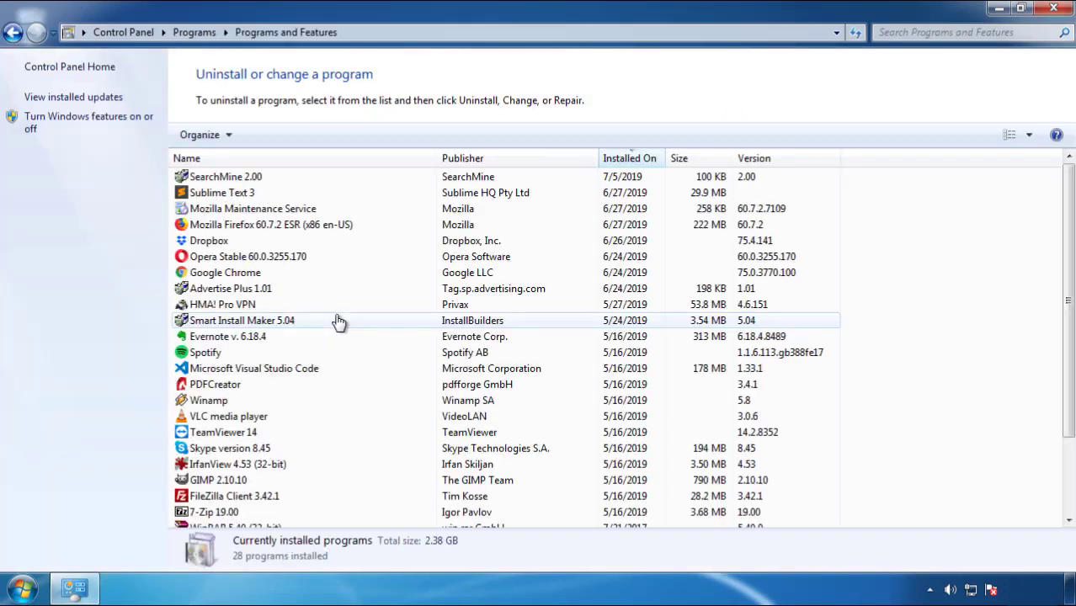
left_click(631, 160)
left_click(626, 162)
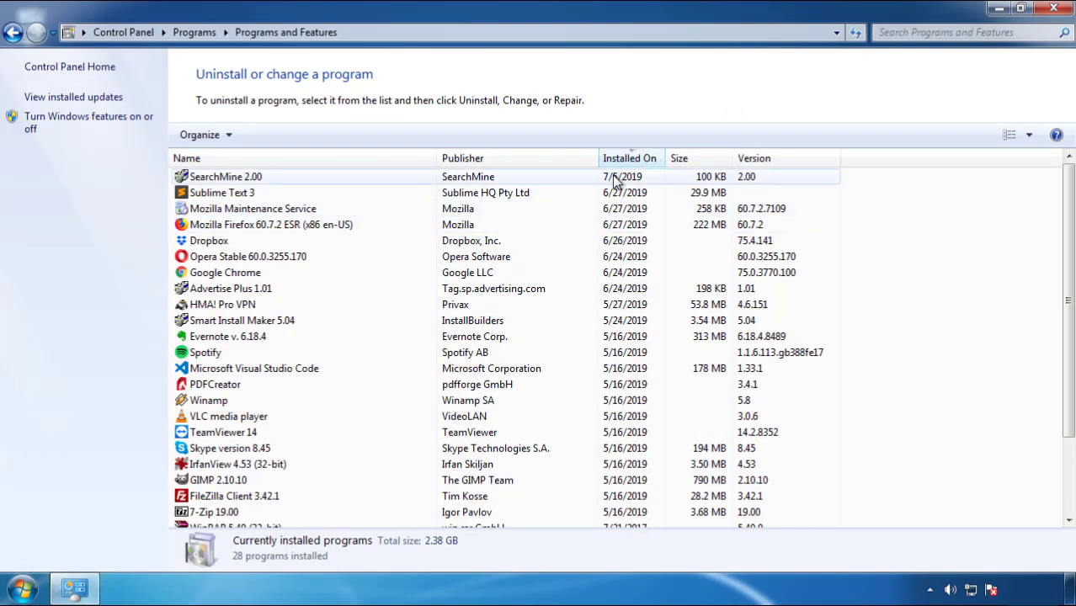
left_click(226, 179)
left_click(269, 137)
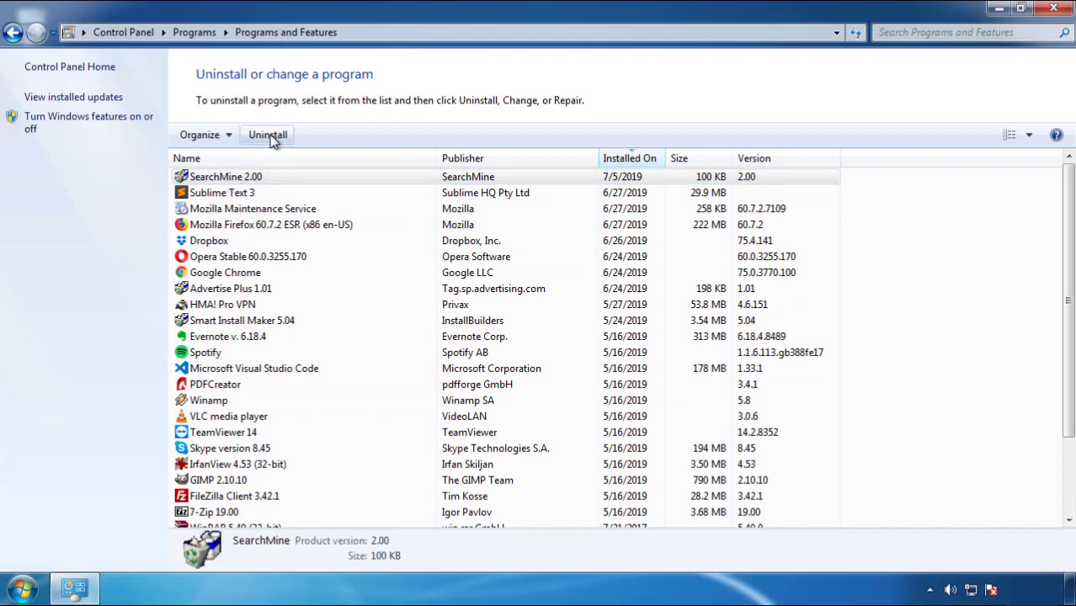
left_click(628, 446)
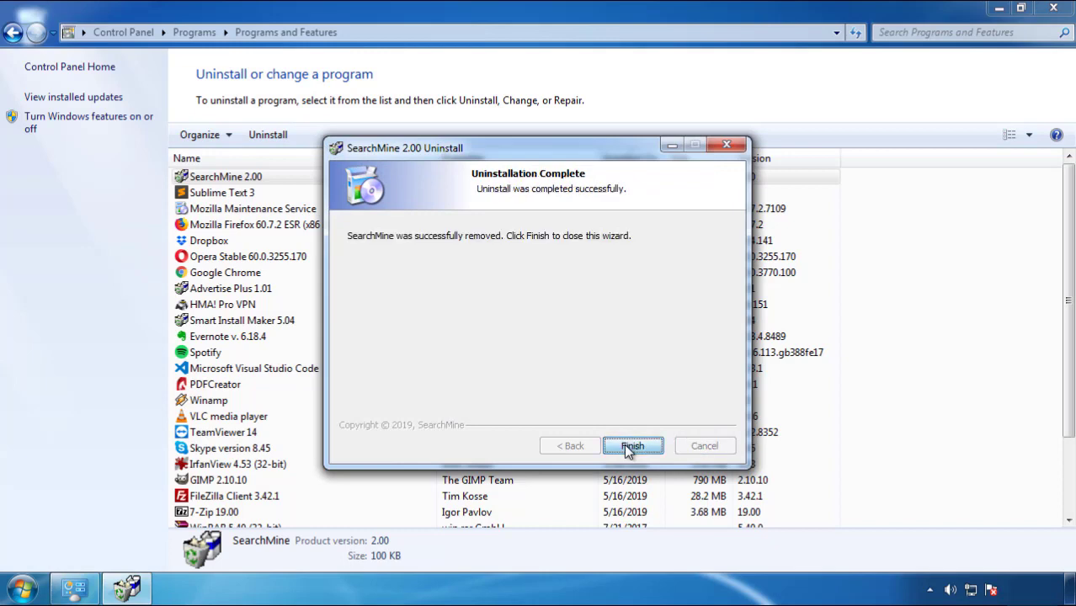
left_click(626, 444)
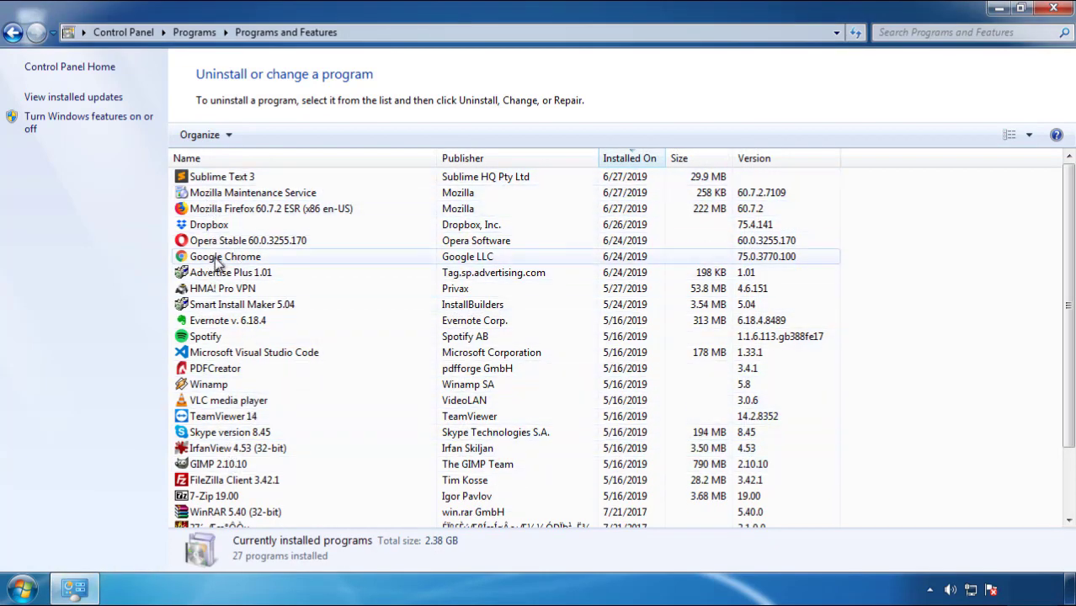
Close Programs and Features, restart Windows, and choose Safe Mode in Advanced Boot Options
left_click(1054, 10)
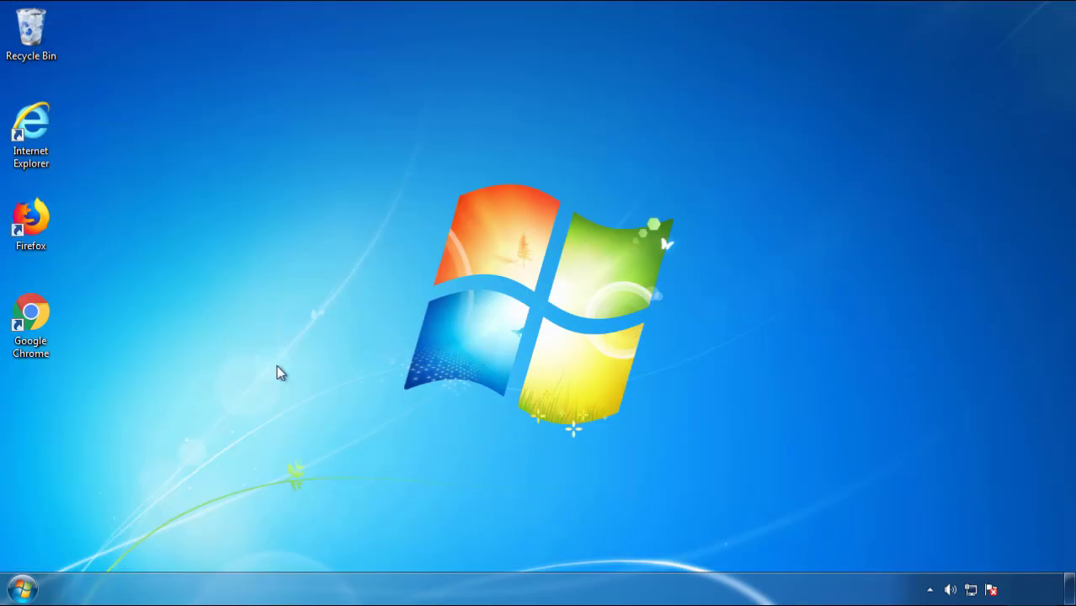
left_click(21, 591)
left_click(293, 546)
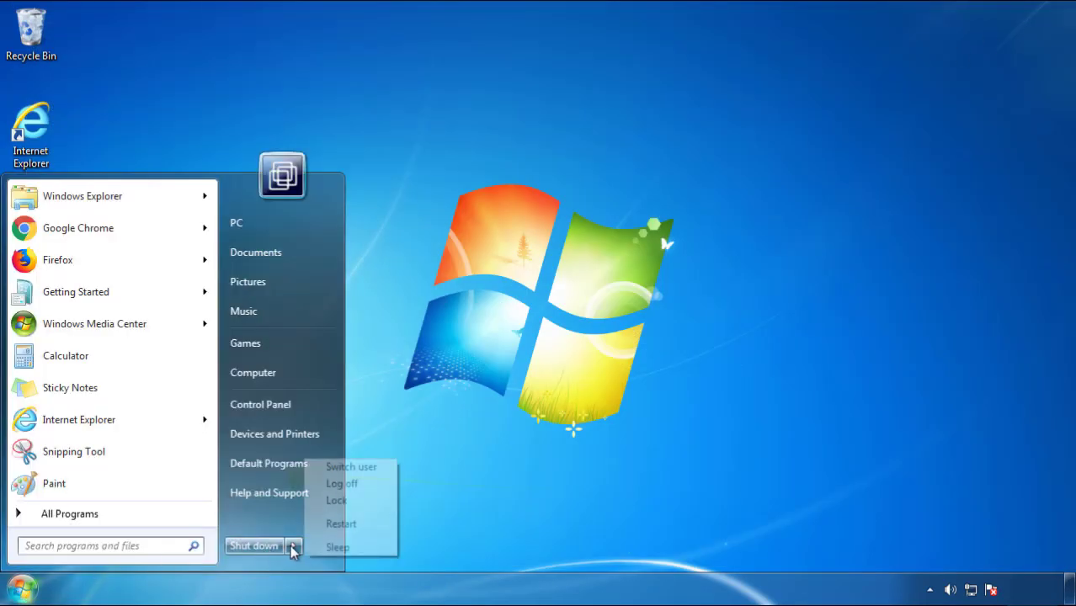
left_click(561, 461)
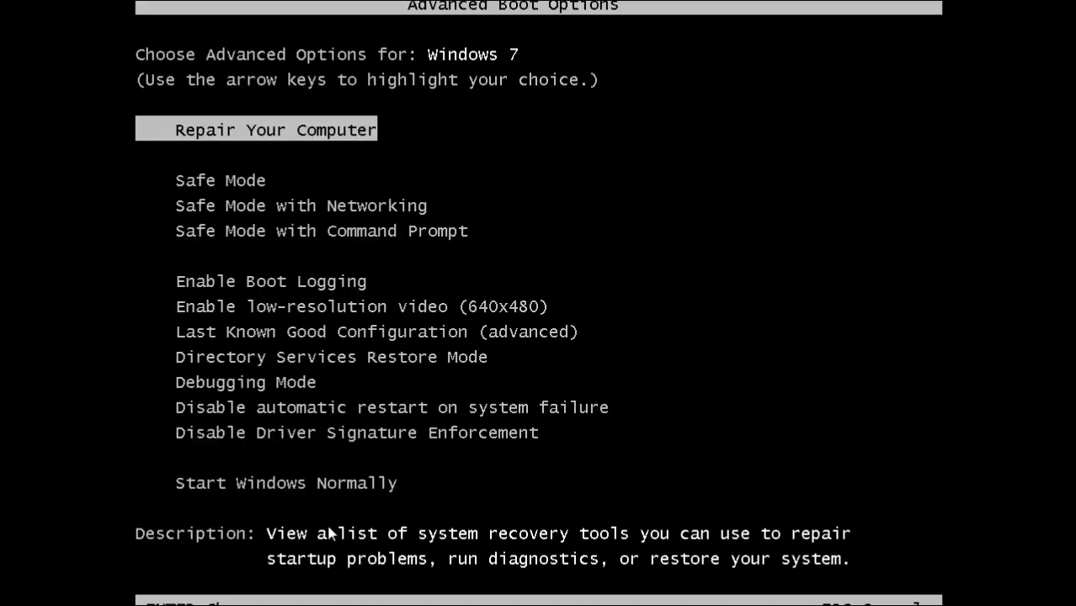
key("Down")
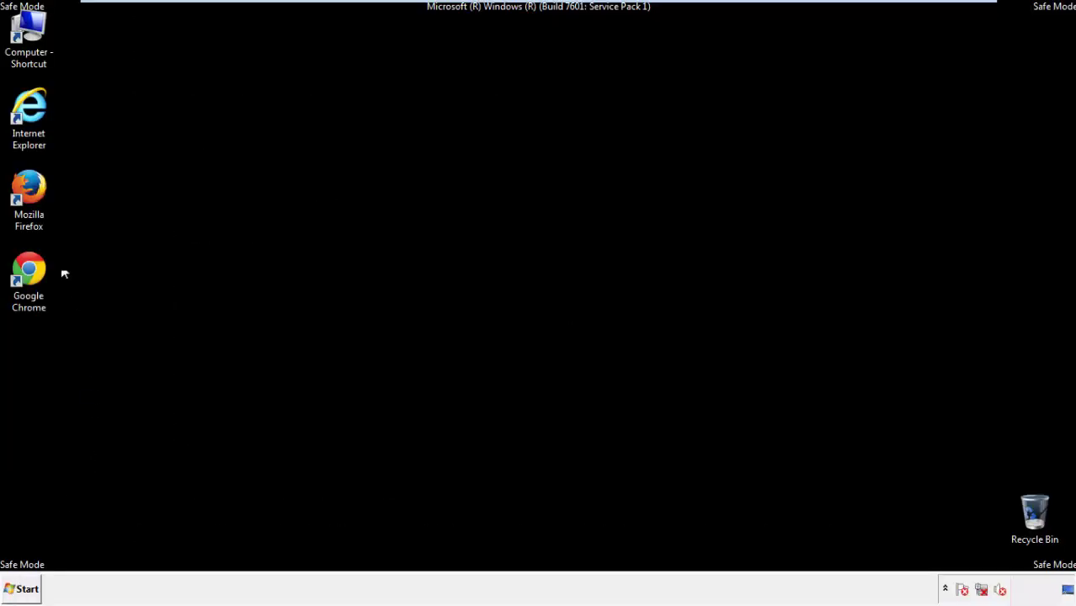
Launch Firefox, decline the default-browser prompt, and keep the menu bar visible
double_click(37, 193)
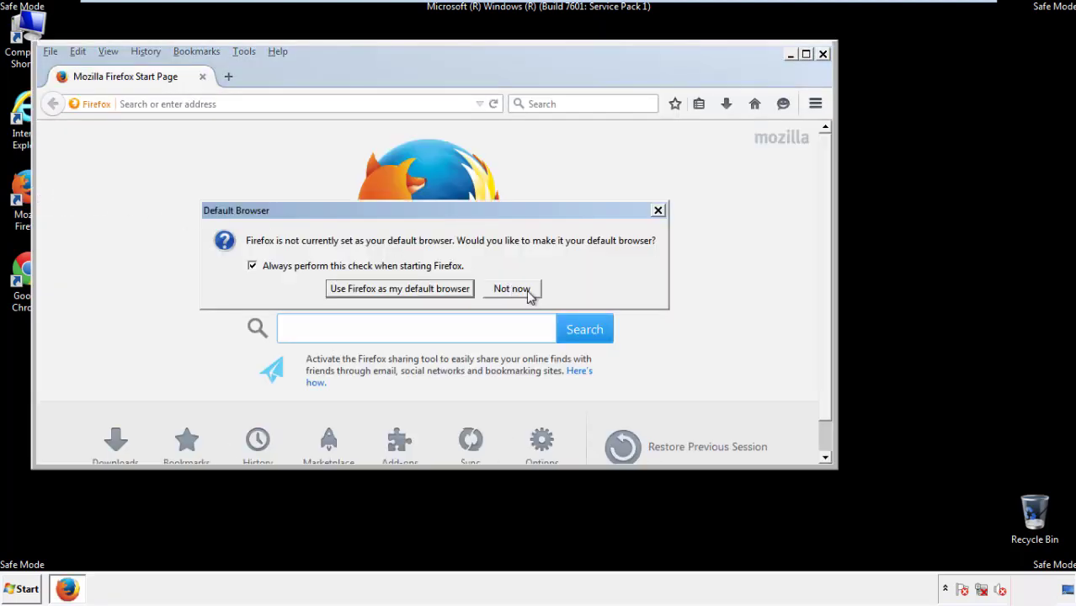
left_click(524, 289)
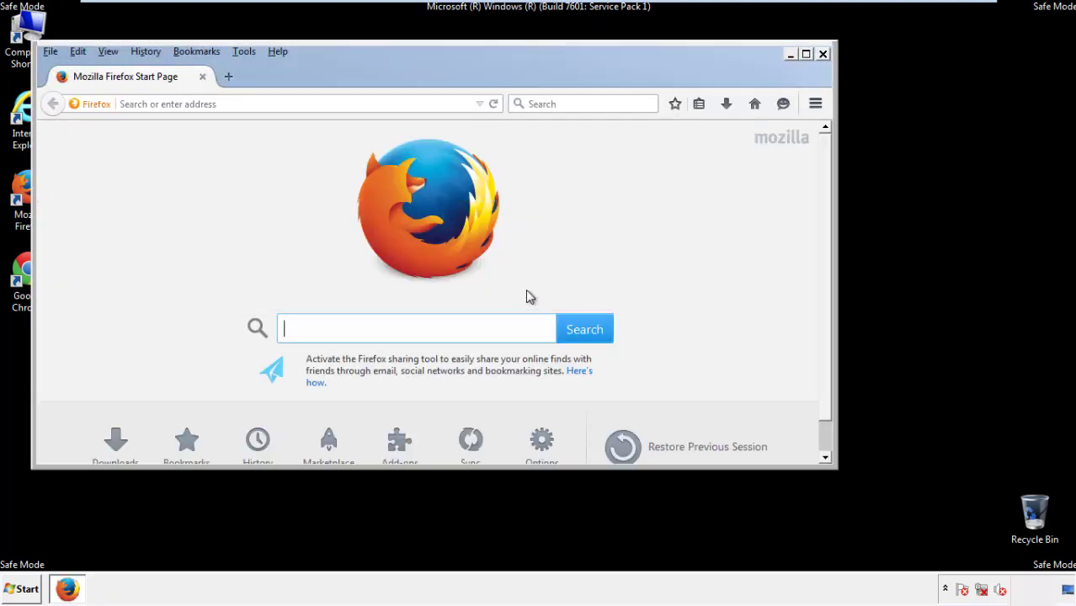
right_click(332, 73)
left_click(362, 127)
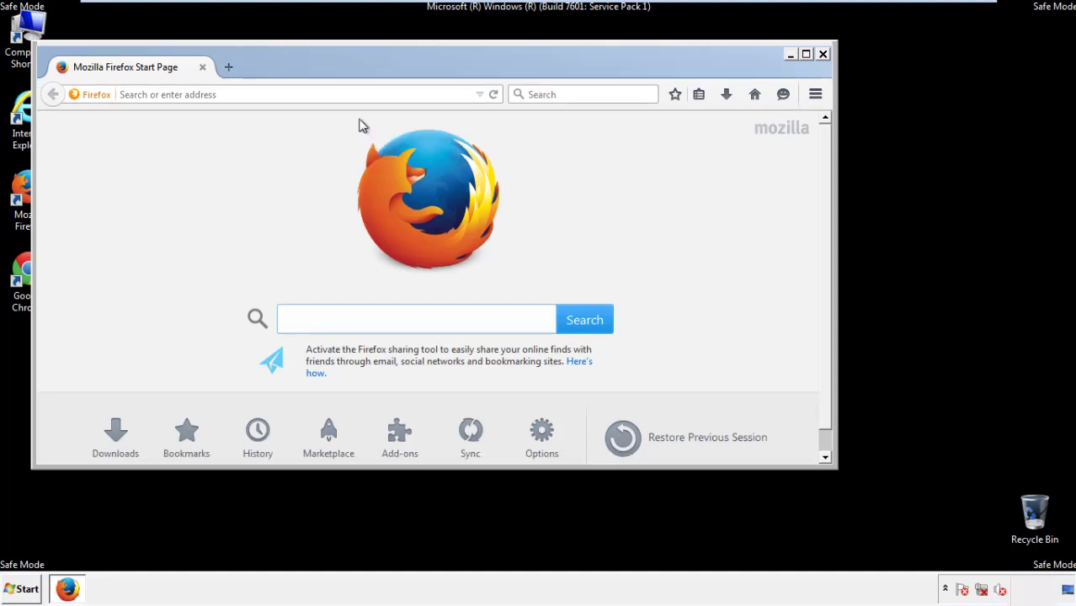
right_click(338, 68)
left_click(347, 128)
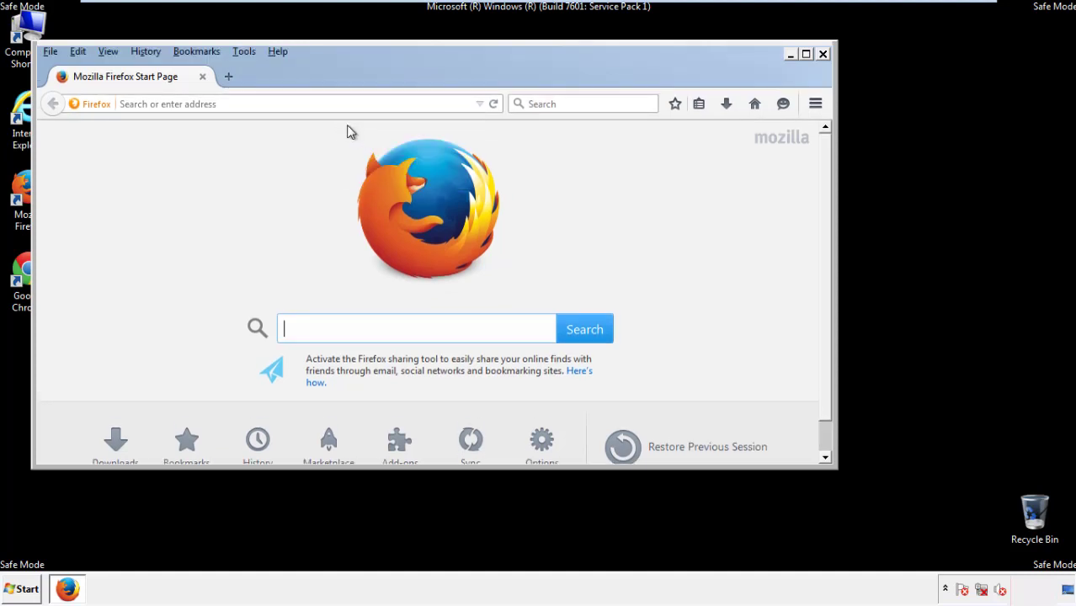
Clear Recent History for Everything with all items, including offline data and site preferences, checked
left_click(147, 52)
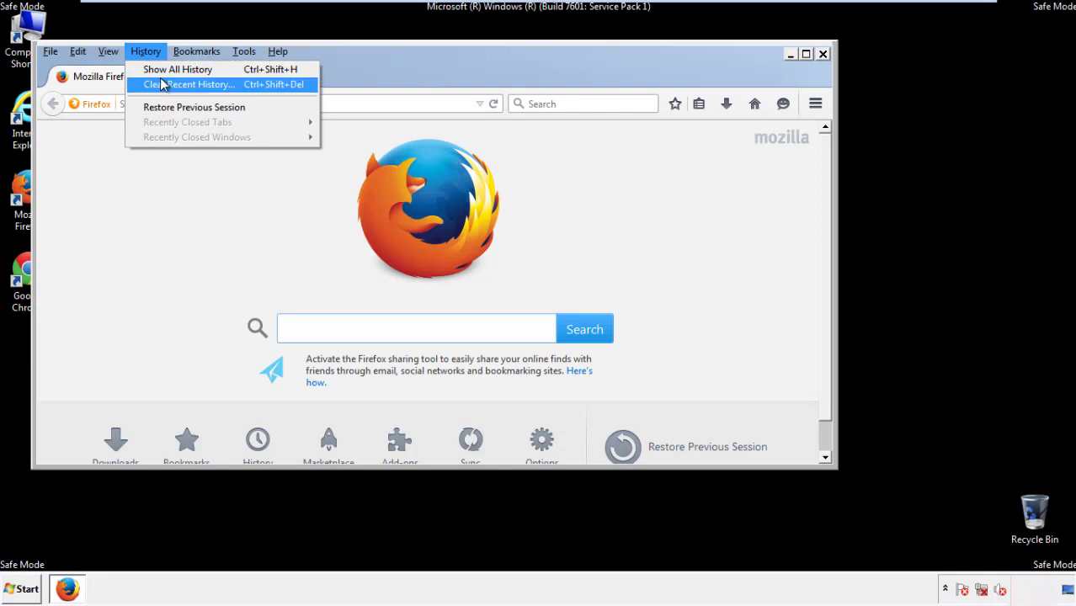
left_click(163, 85)
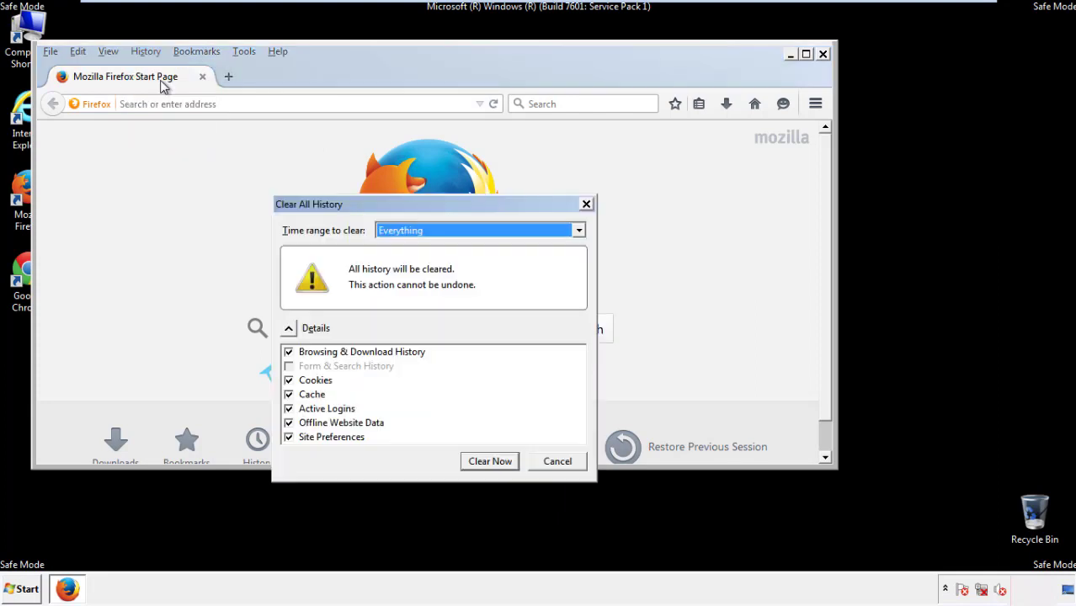
left_click(399, 232)
left_click(405, 316)
left_click(288, 422)
left_click(288, 422)
left_click(289, 439)
left_click(289, 438)
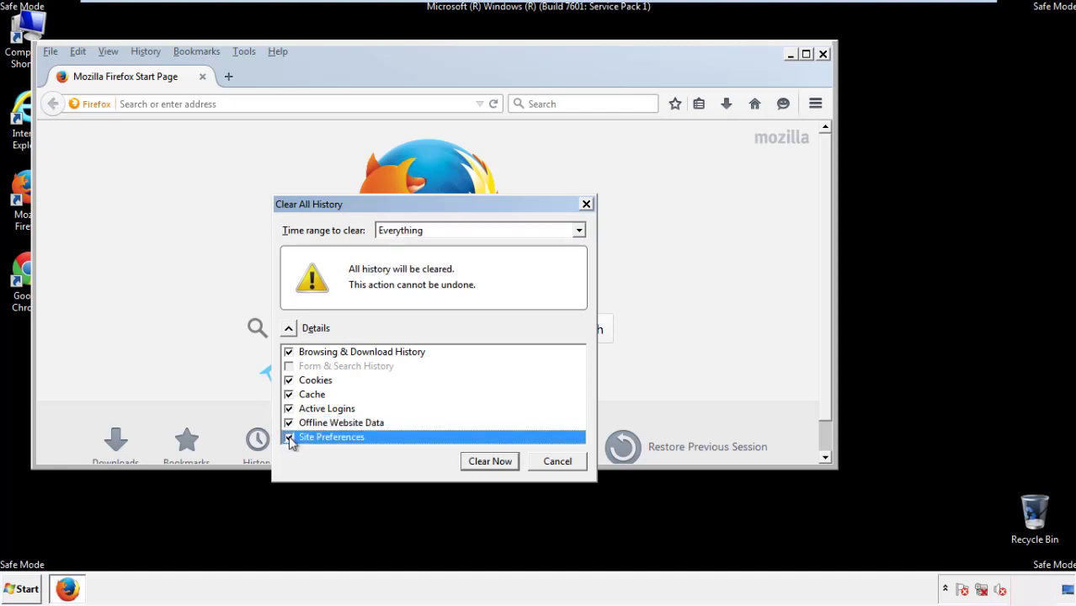
left_click(488, 462)
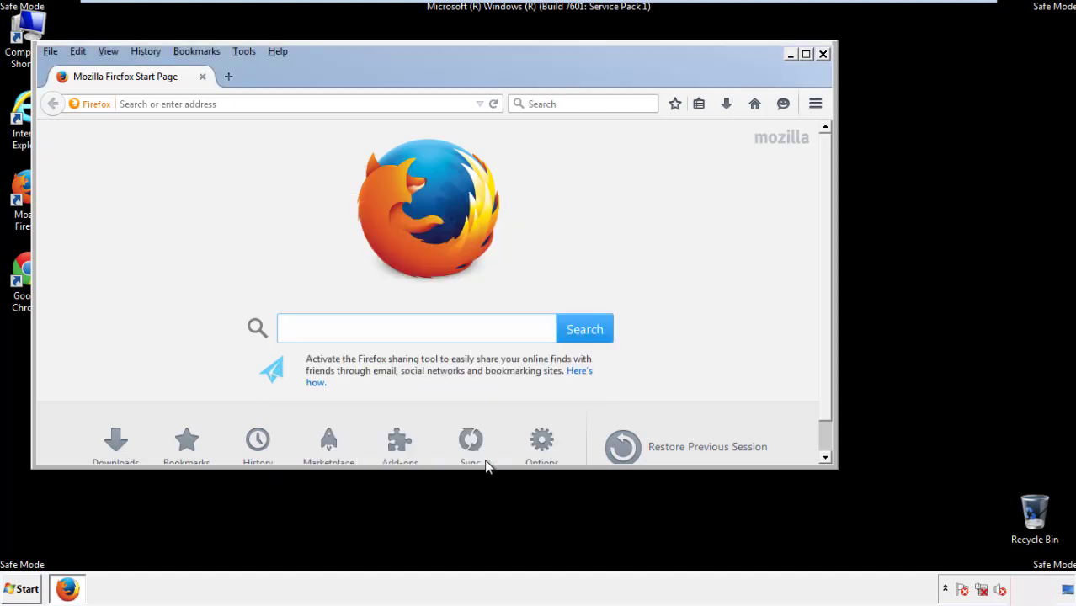
Refresh Firefox from Troubleshooting Information, decline the default-browser prompt, and close Firefox
left_click(277, 52)
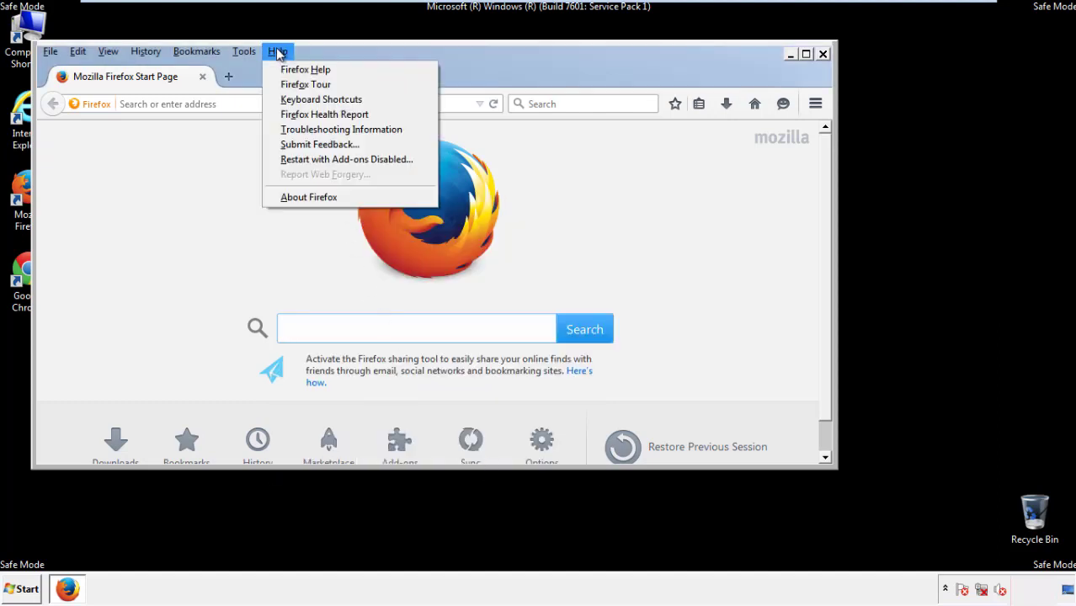
left_click(311, 131)
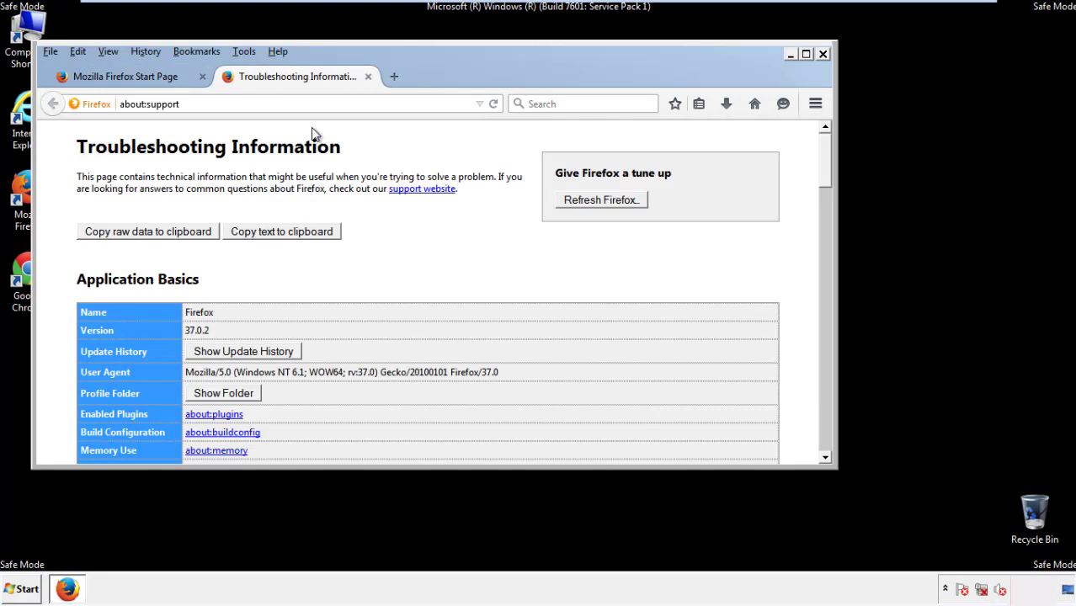
left_click(624, 202)
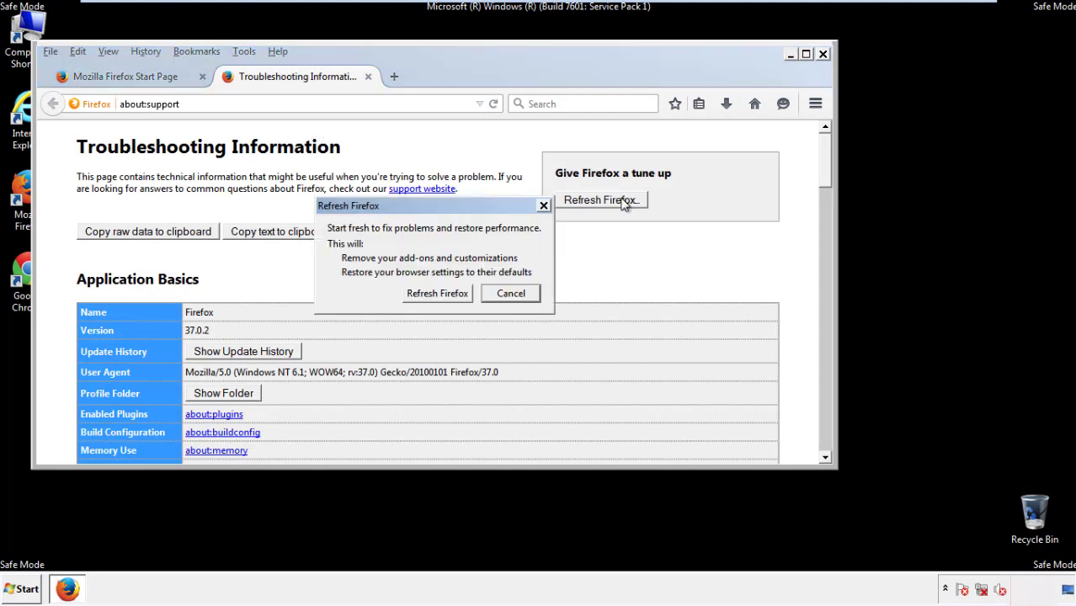
left_click(437, 293)
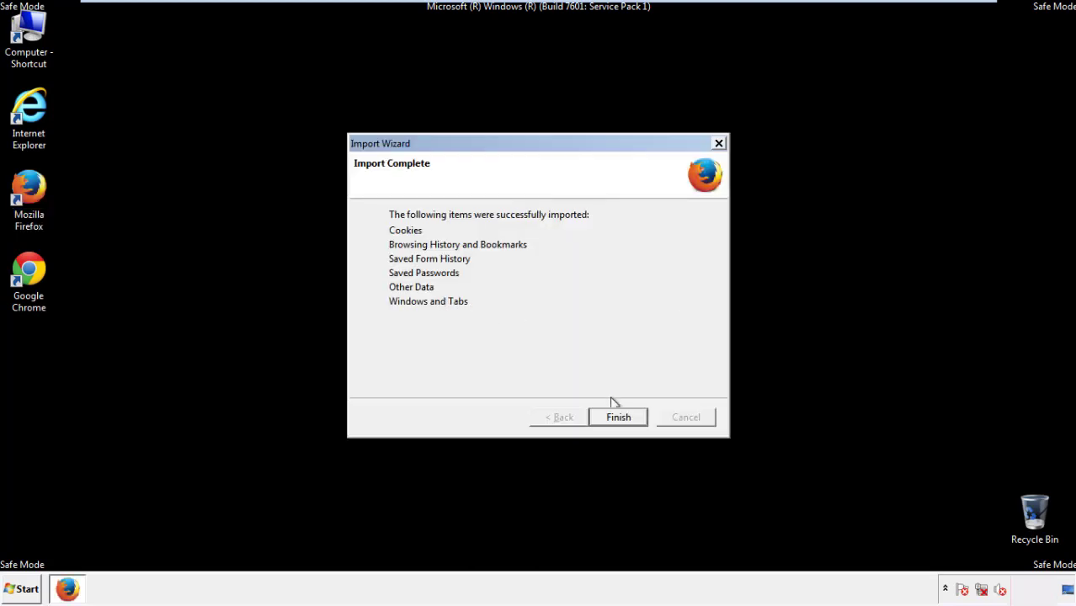
left_click(619, 418)
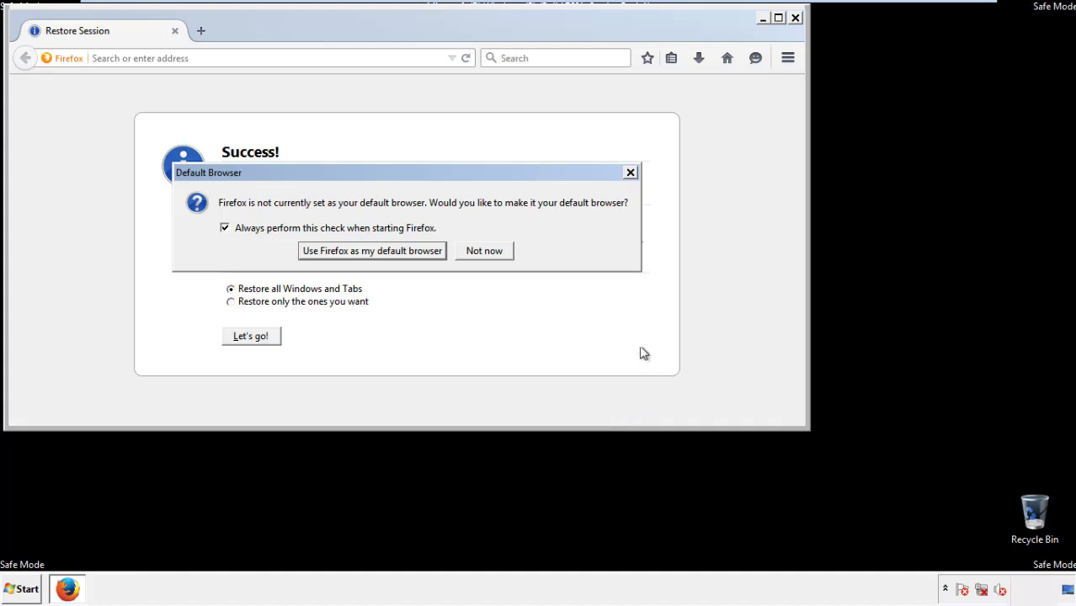
left_click(485, 254)
left_click(795, 18)
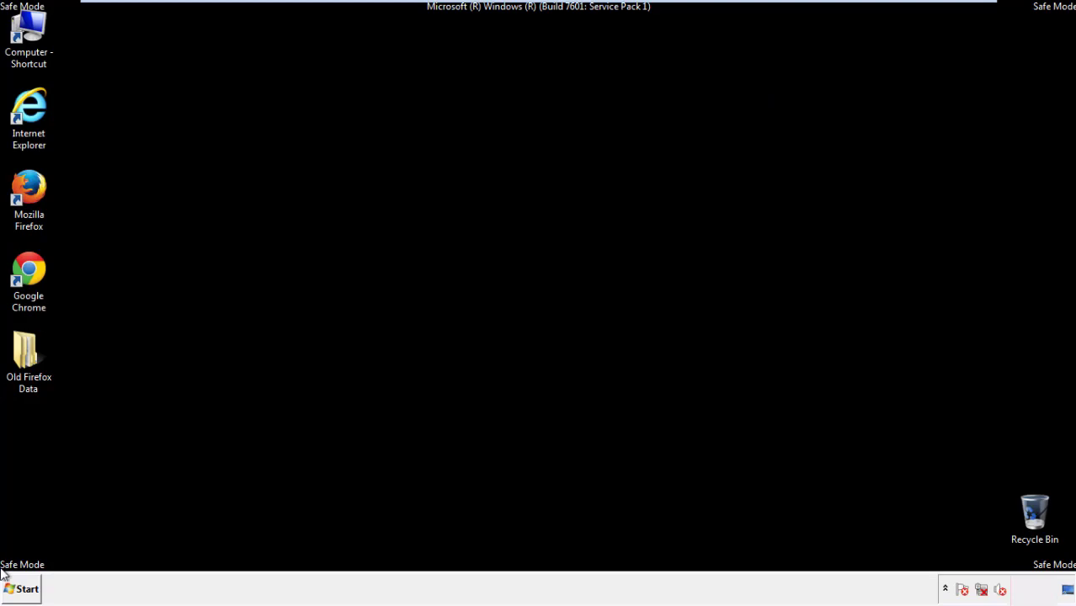
Launch Google Chrome and choose Don't ask again on its default-browser infobar
left_click(26, 269)
double_click(26, 268)
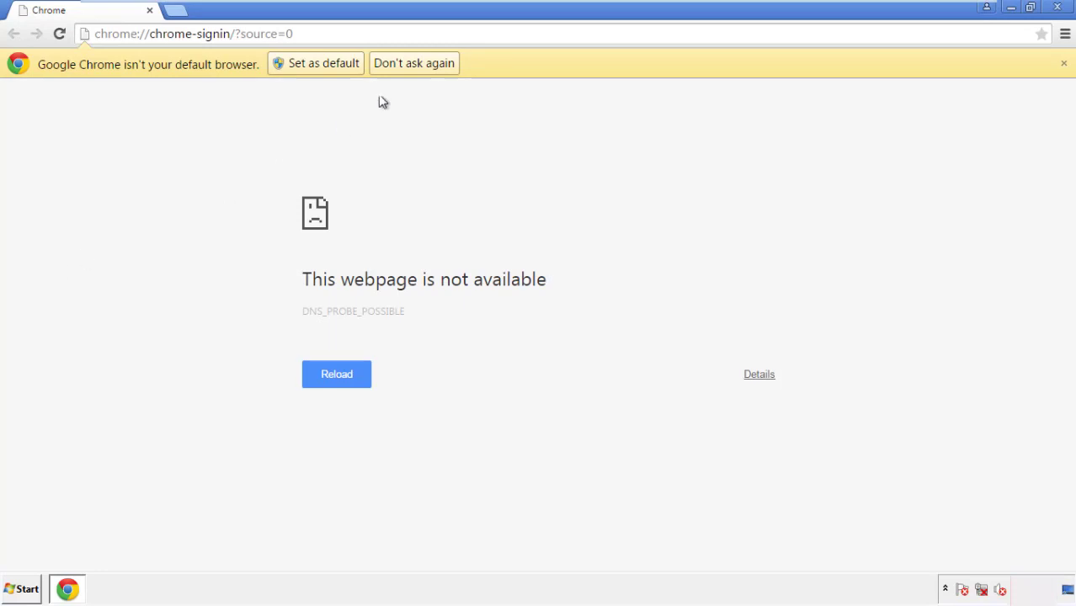
left_click(413, 64)
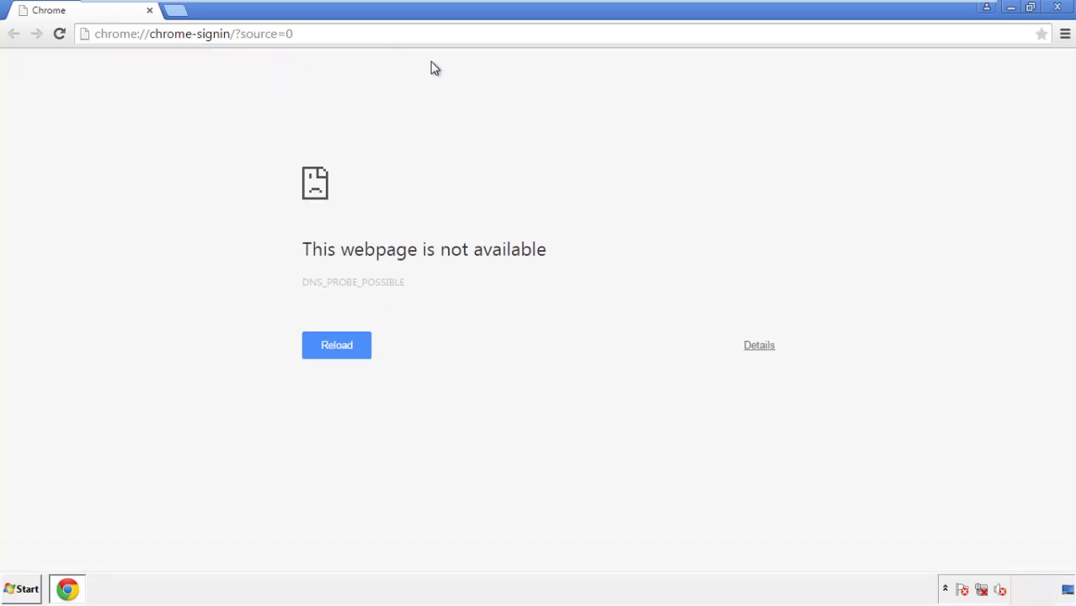
left_click(1065, 35)
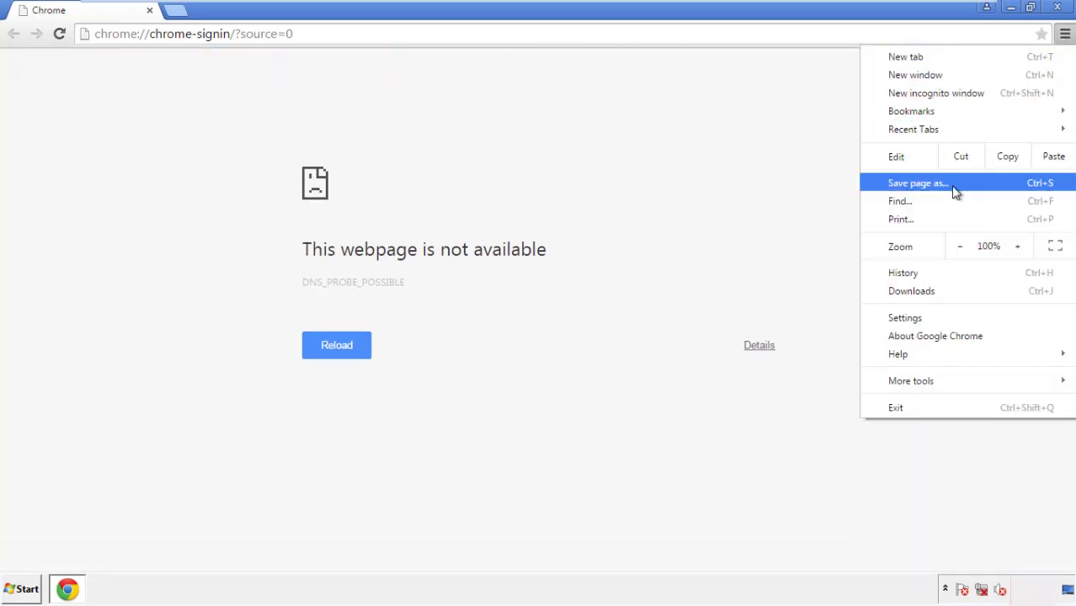
Clear Chrome's browsing data from the beginning of time, including autofill form data
left_click(909, 318)
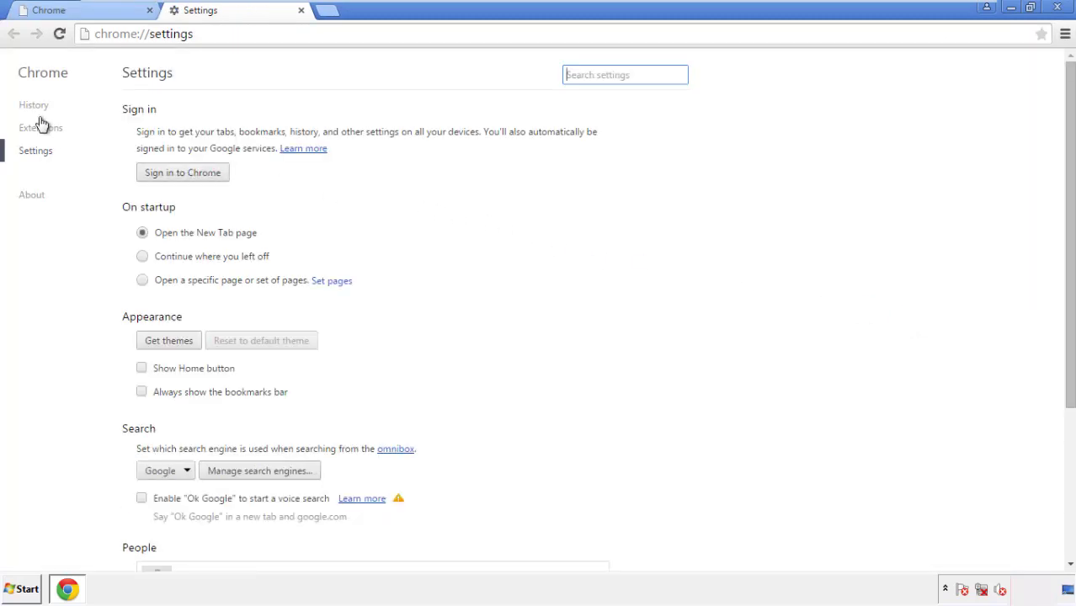
left_click(39, 109)
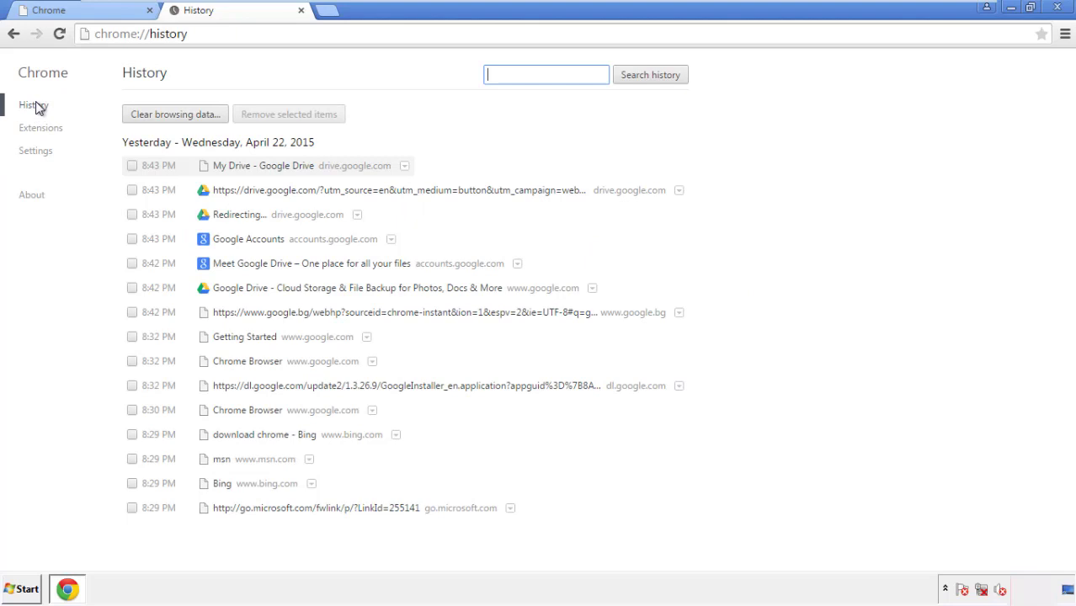
left_click(162, 116)
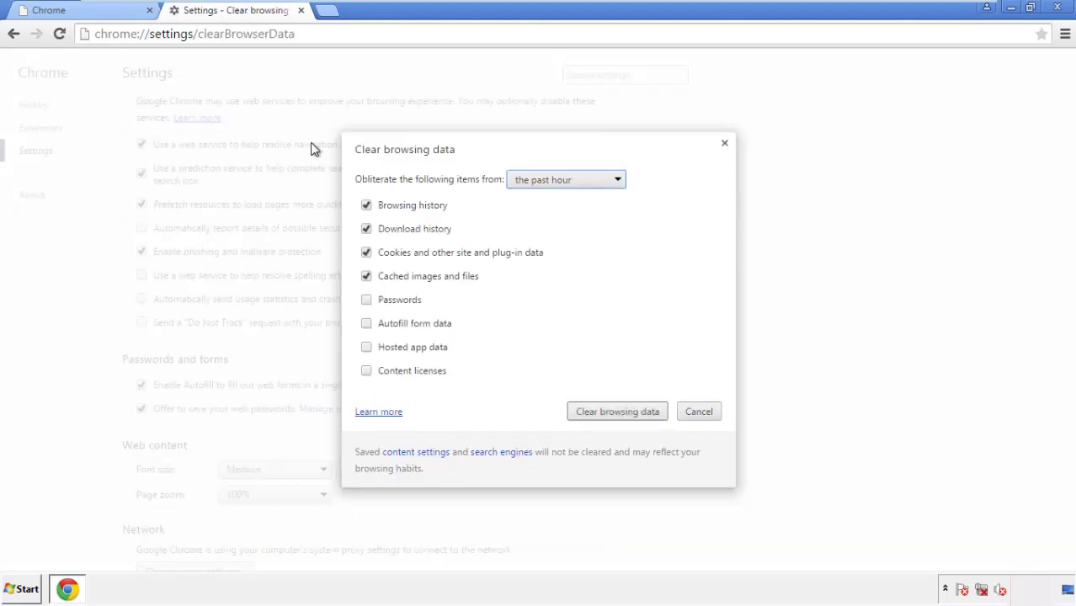
left_click(541, 182)
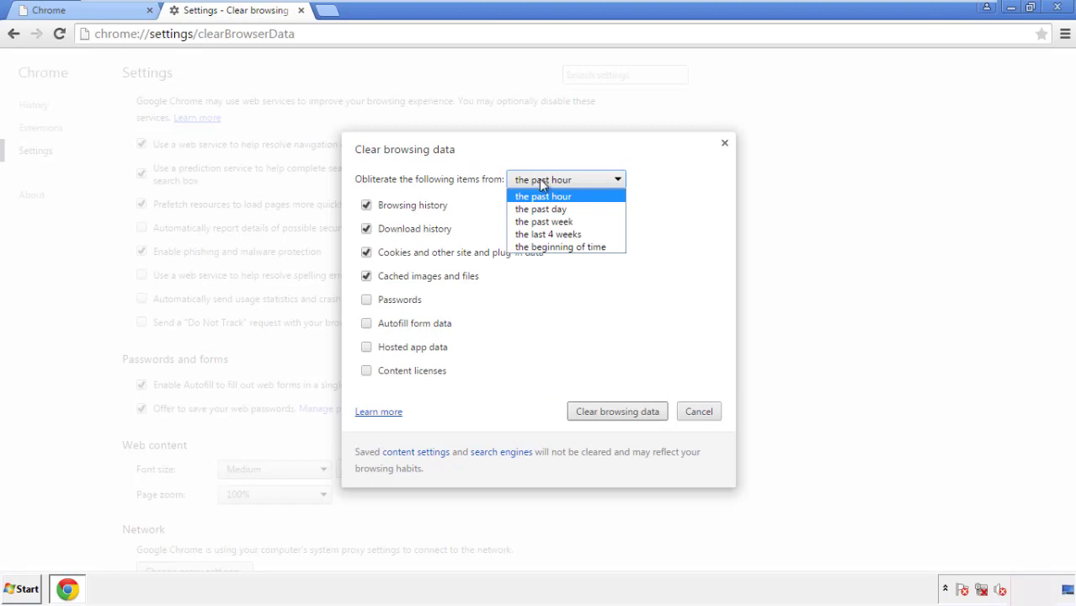
left_click(540, 247)
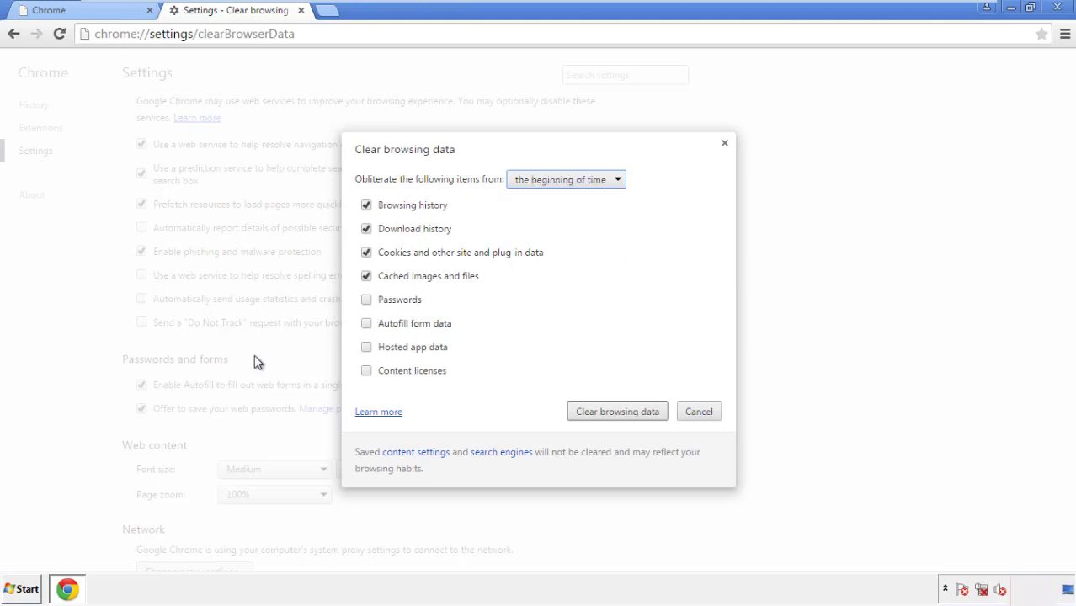
left_click(369, 326)
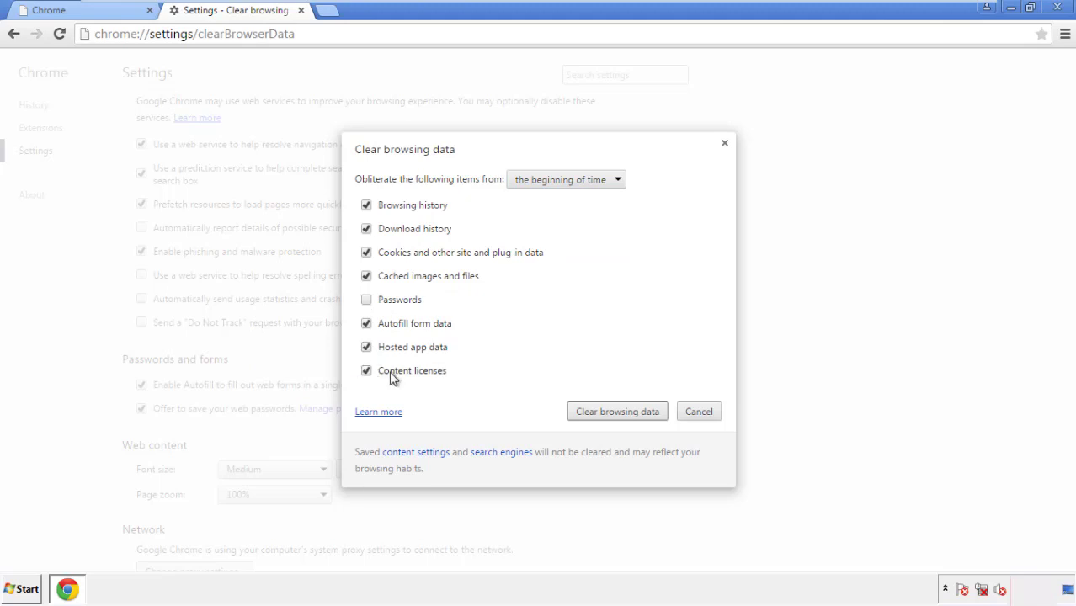
left_click(604, 414)
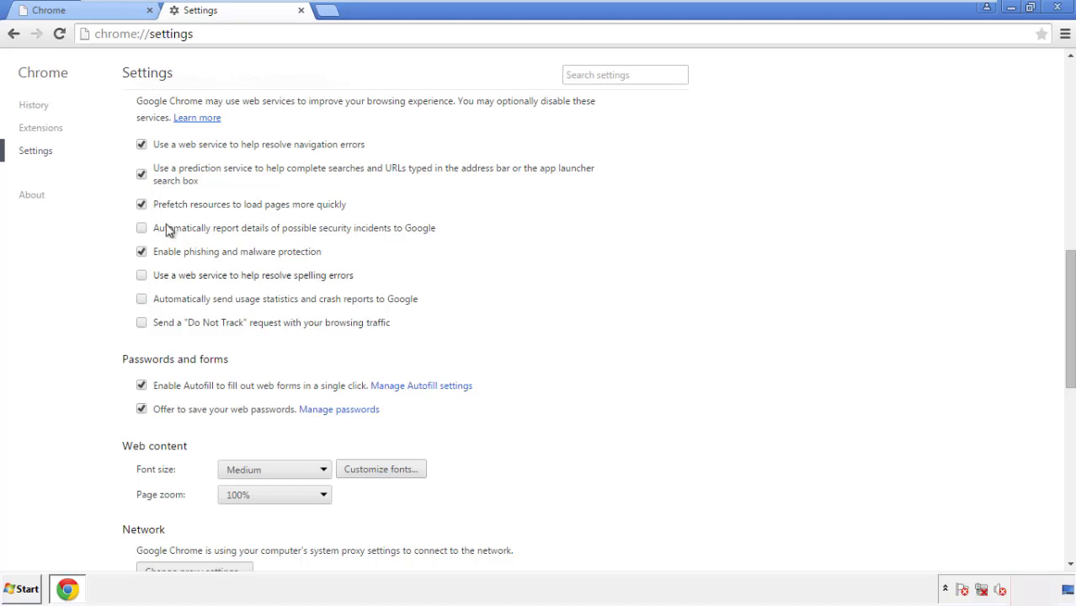
Confirm Reset settings at the bottom of Chrome's Settings page, then close Chrome
left_click_drag(1069, 268, 1065, 455)
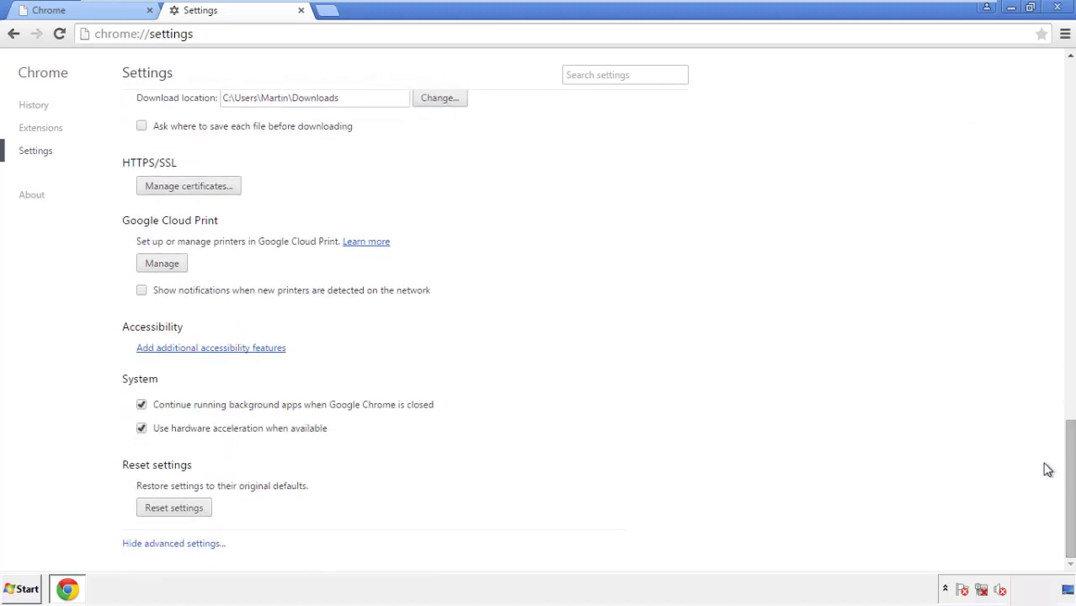
left_click(202, 511)
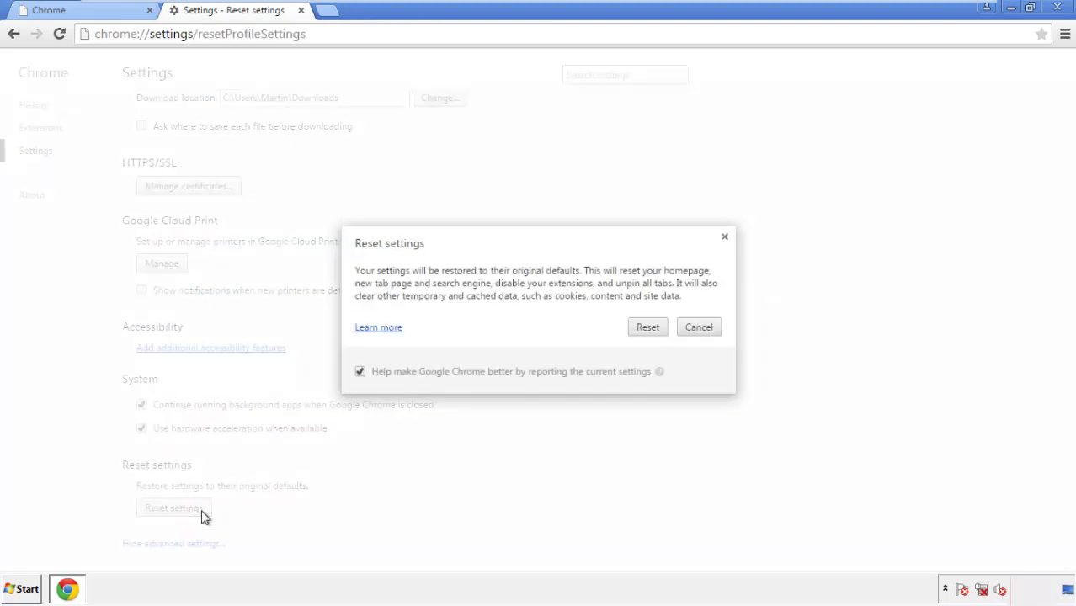
left_click(648, 327)
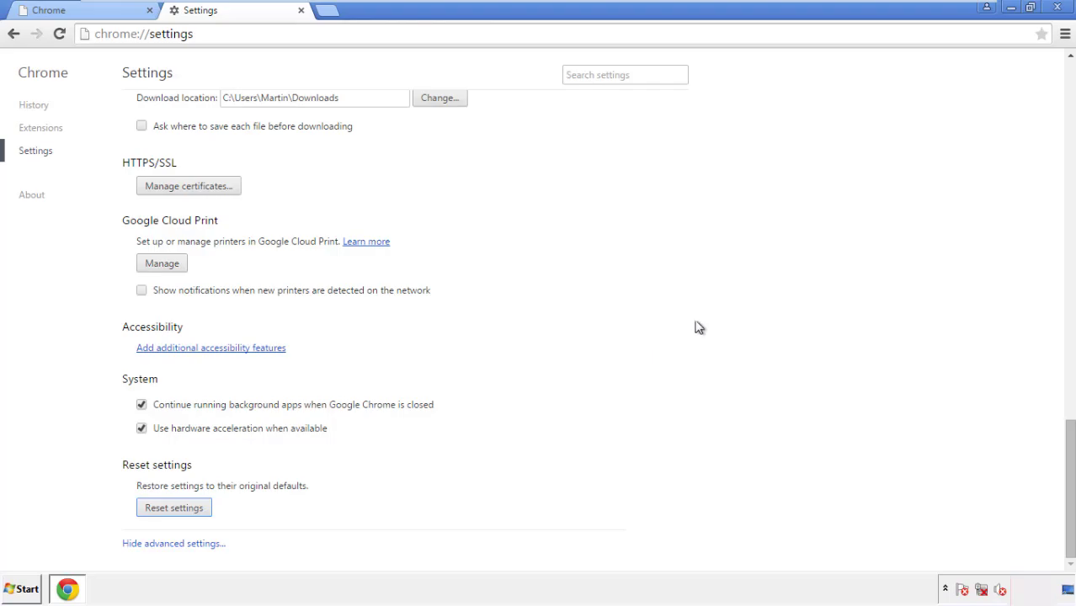
left_click(1056, 7)
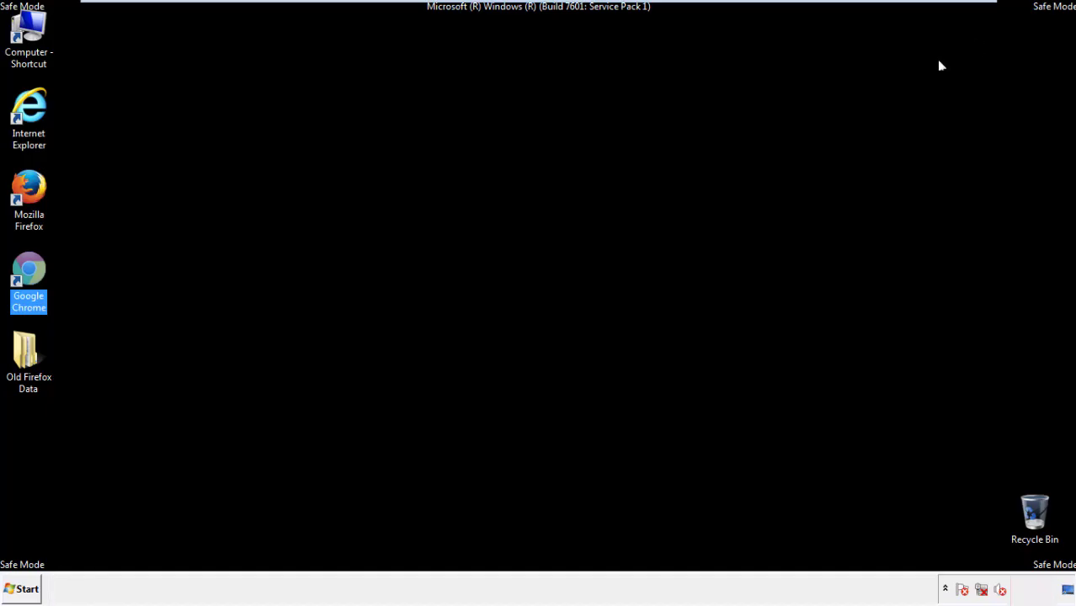
Launch Firefox, remove the Search Mine add-on in the Add-ons Manager, and close Firefox
left_click(580, 267)
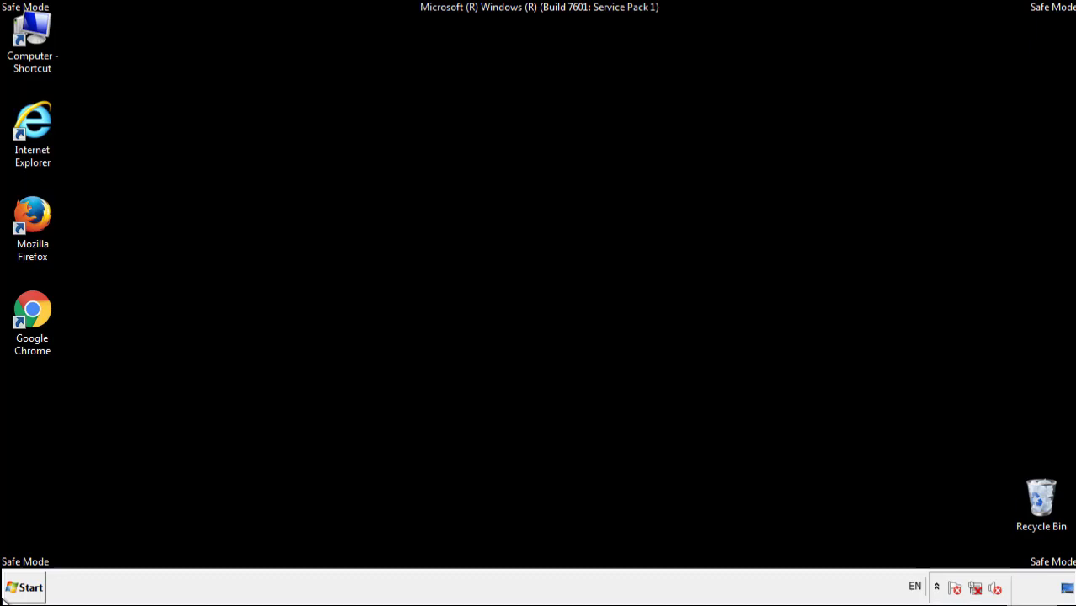
double_click(42, 209)
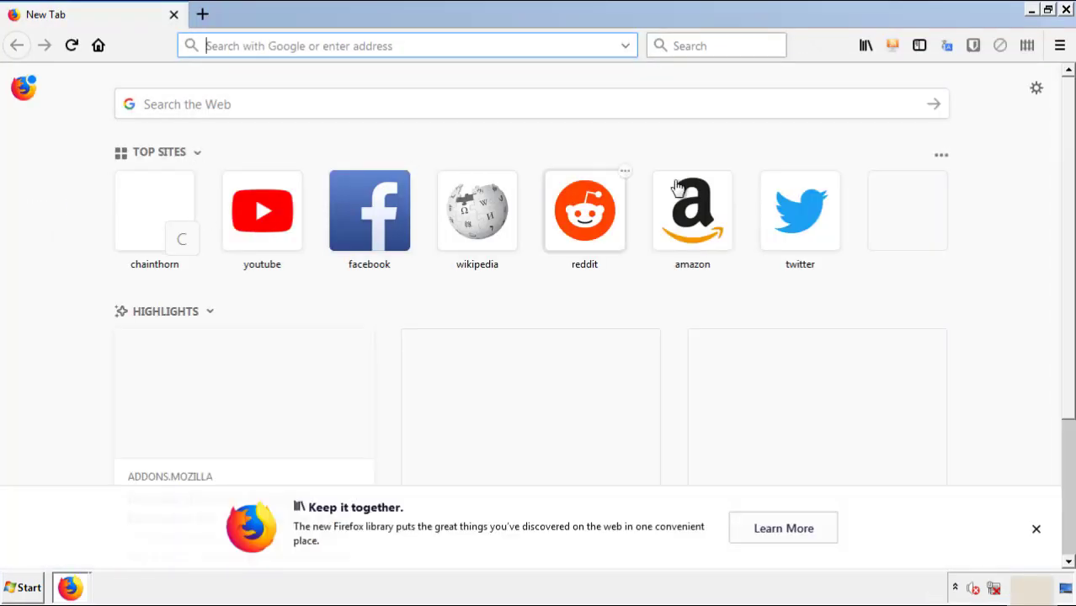
left_click(1059, 44)
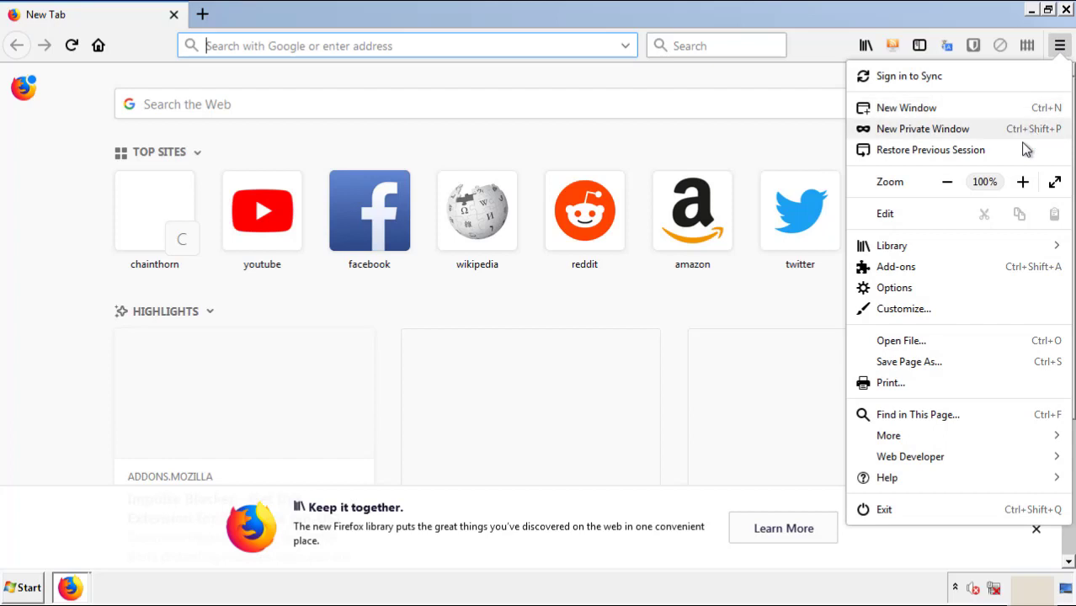
left_click(896, 267)
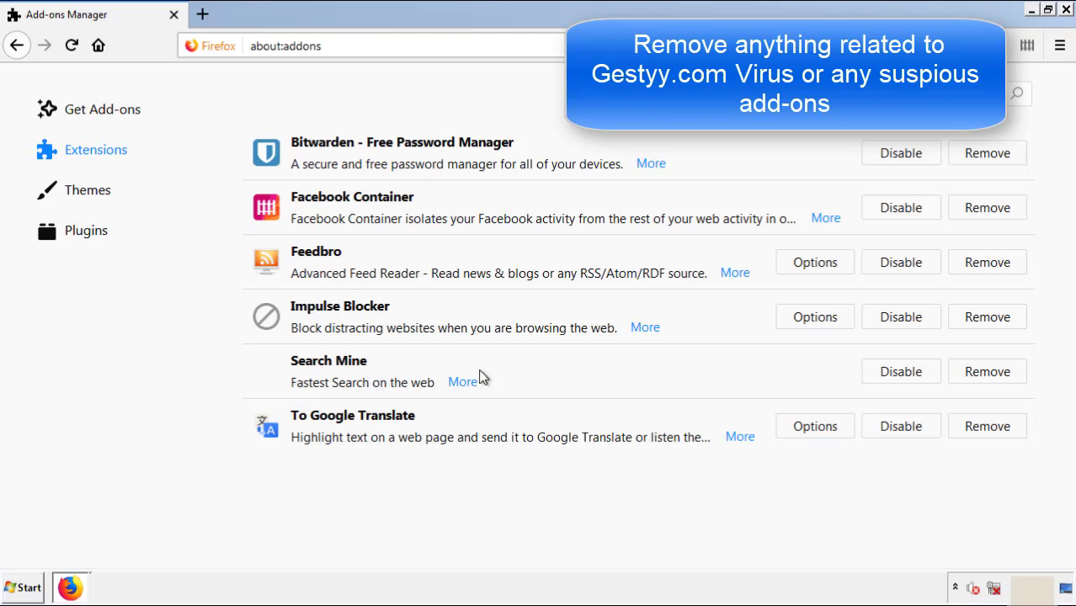
left_click(983, 379)
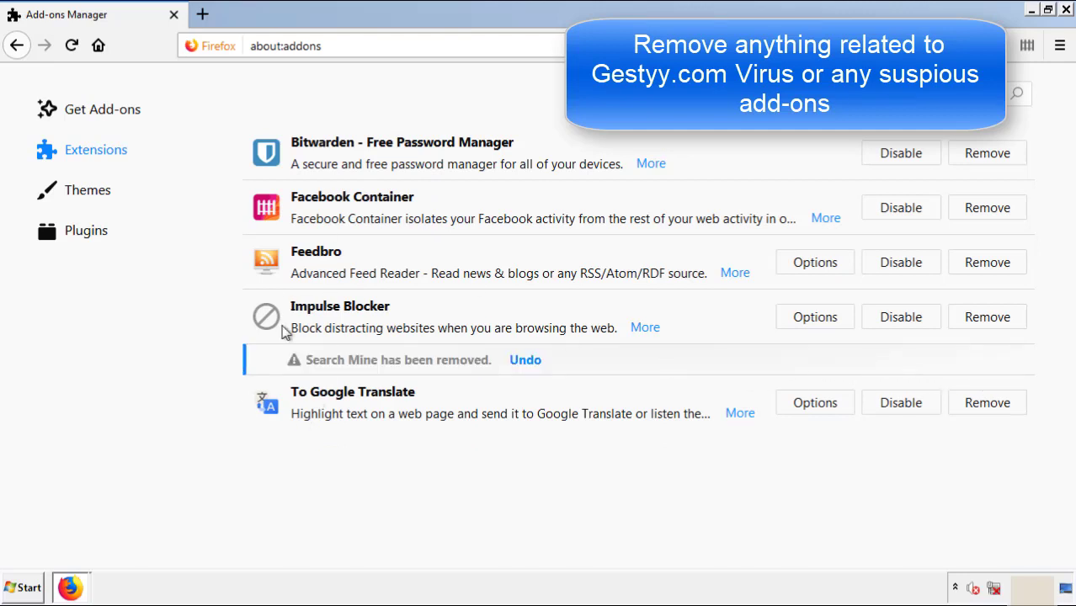
left_click(1067, 10)
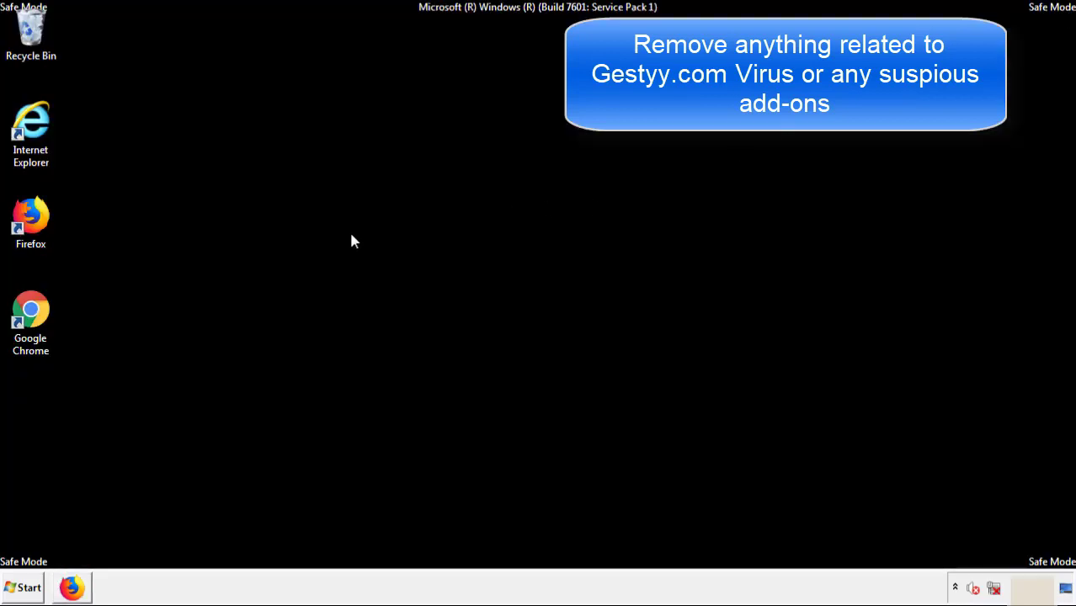
Launch Chrome, remove the Search Mine extension from the Extensions page, and close Chrome
double_click(30, 327)
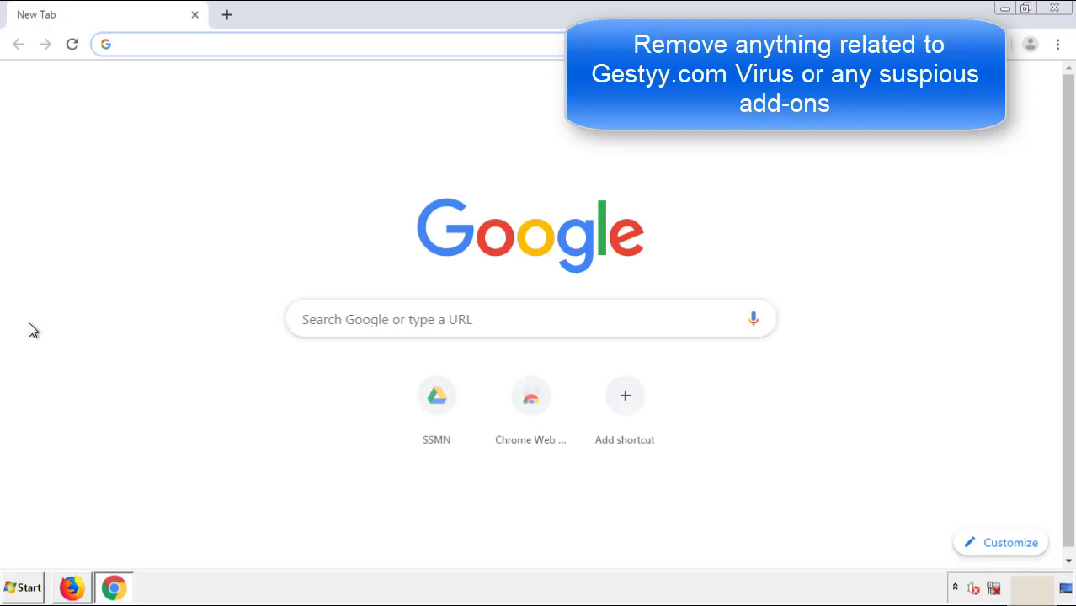
left_click(1058, 44)
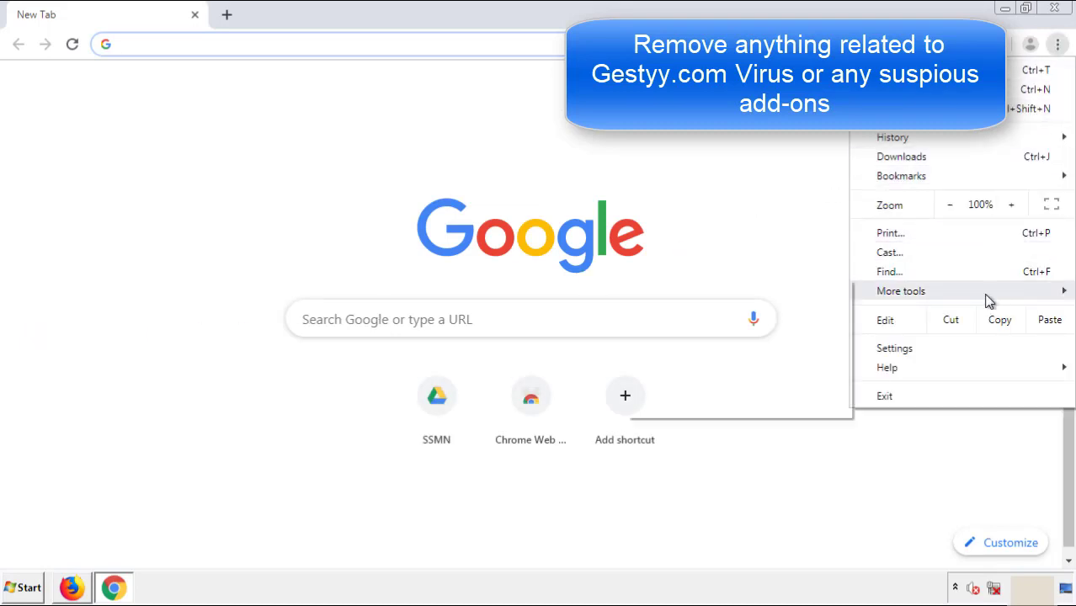
mouse_move(963, 293)
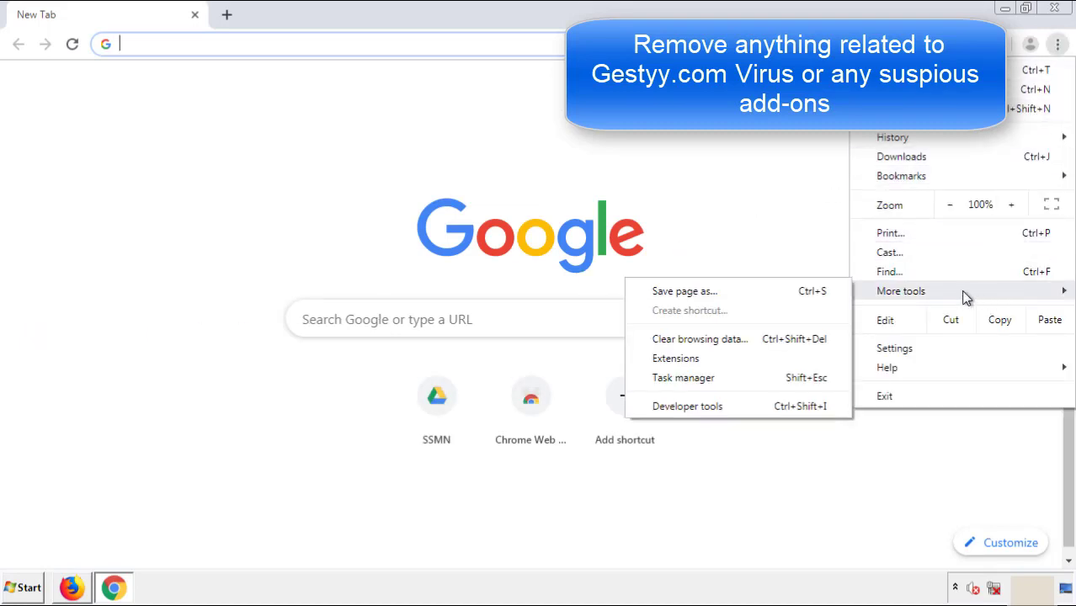
left_click(682, 357)
scroll(303, 281, "down", 10)
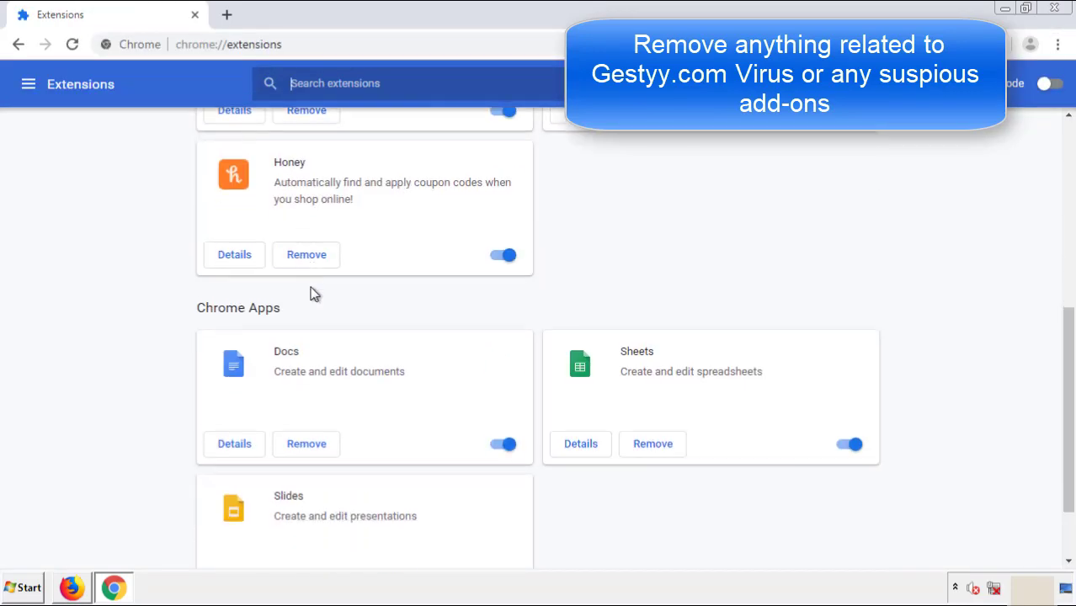
scroll(408, 307, "up", 10)
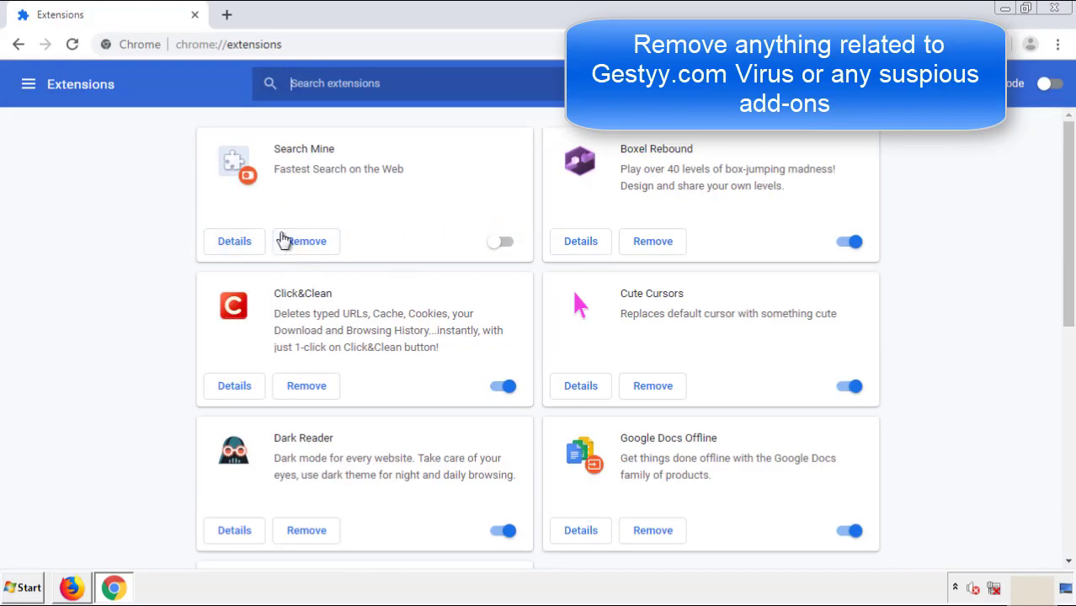
left_click(305, 244)
left_click(603, 137)
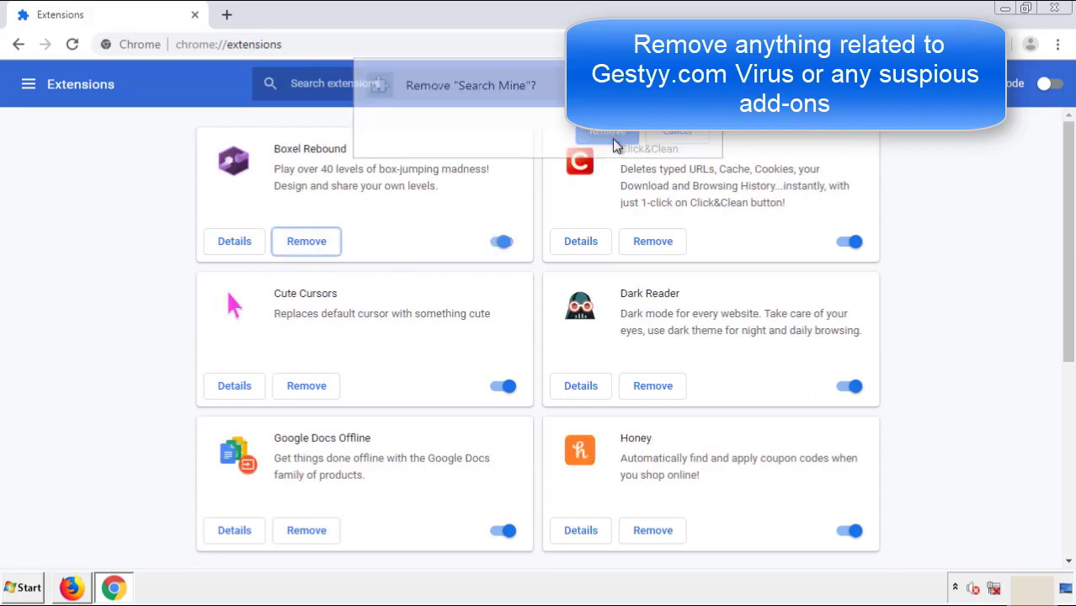
left_click(1063, 11)
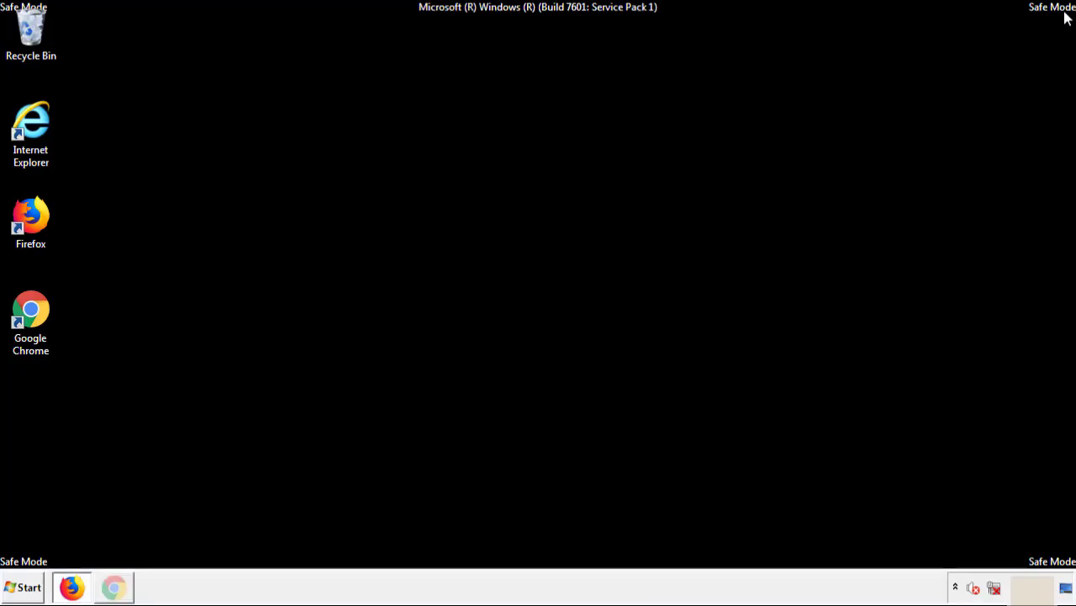
Restart the computer from the Start menu's shut-down options
left_click(25, 588)
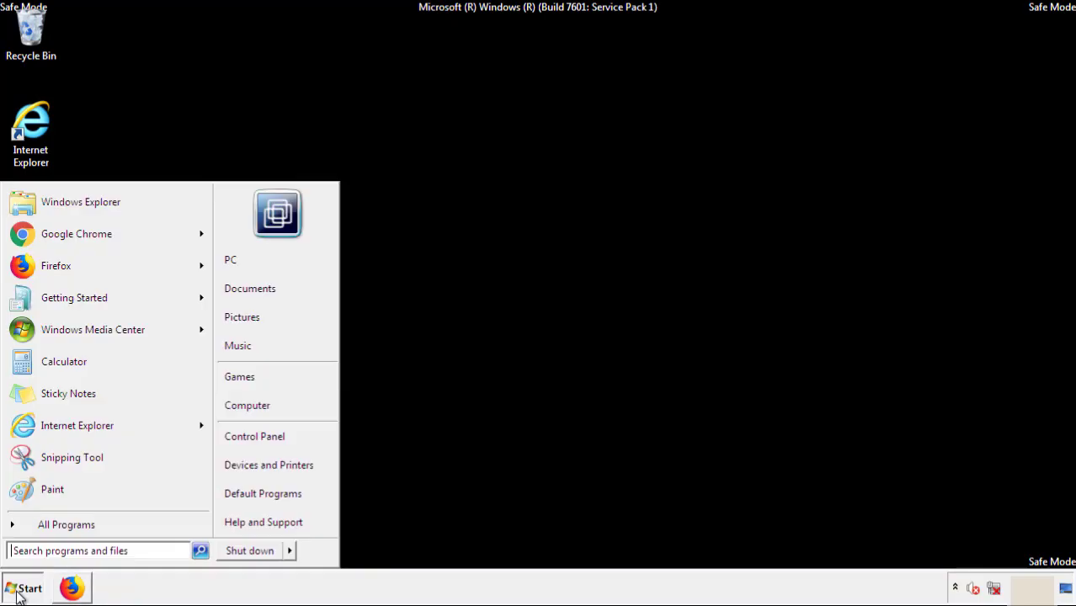
mouse_move(292, 554)
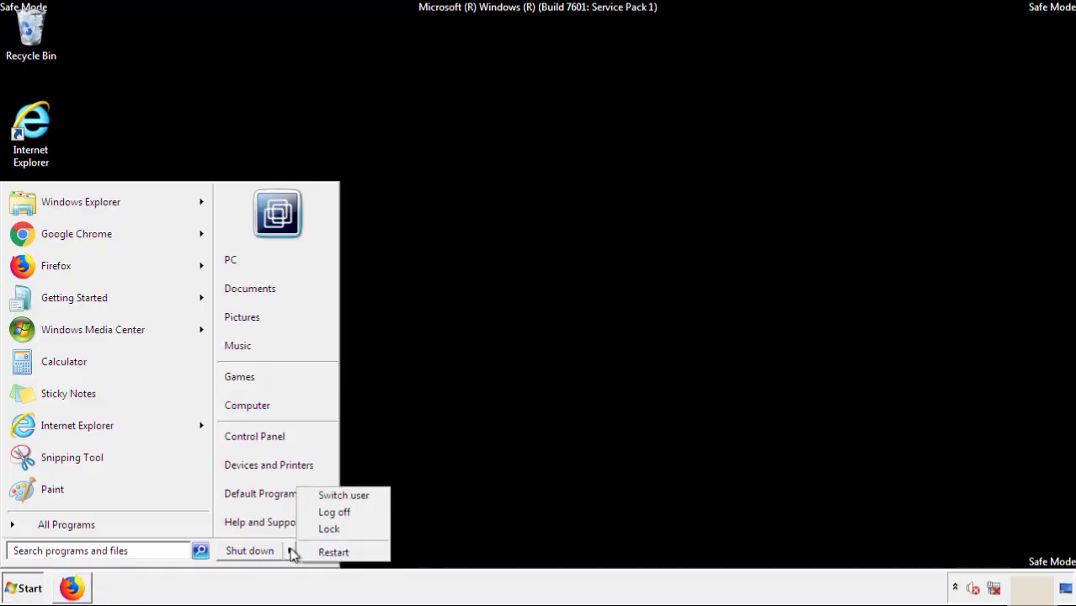
left_click(335, 553)
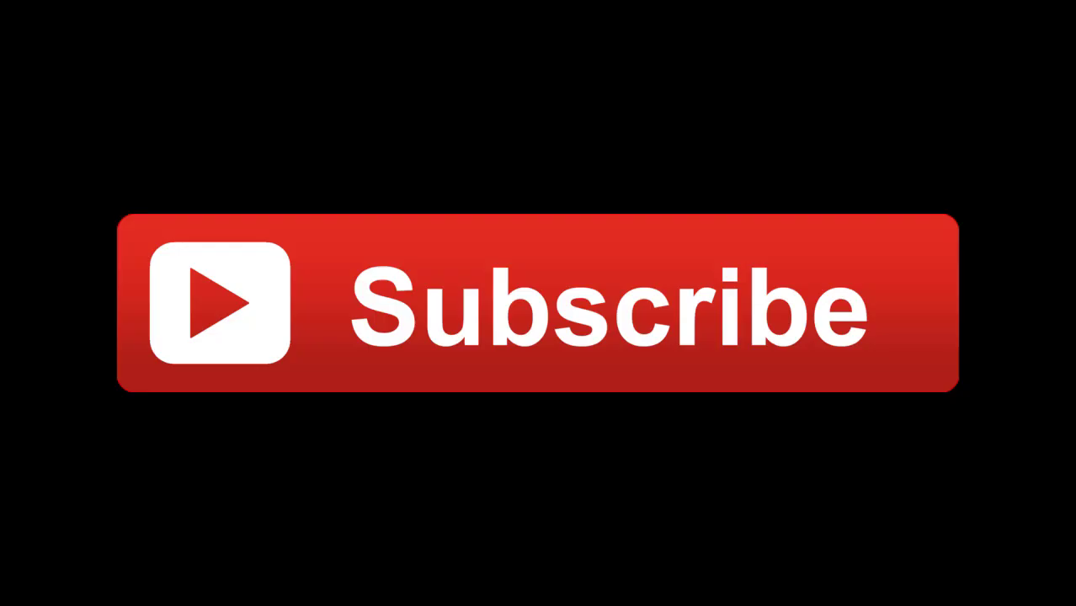